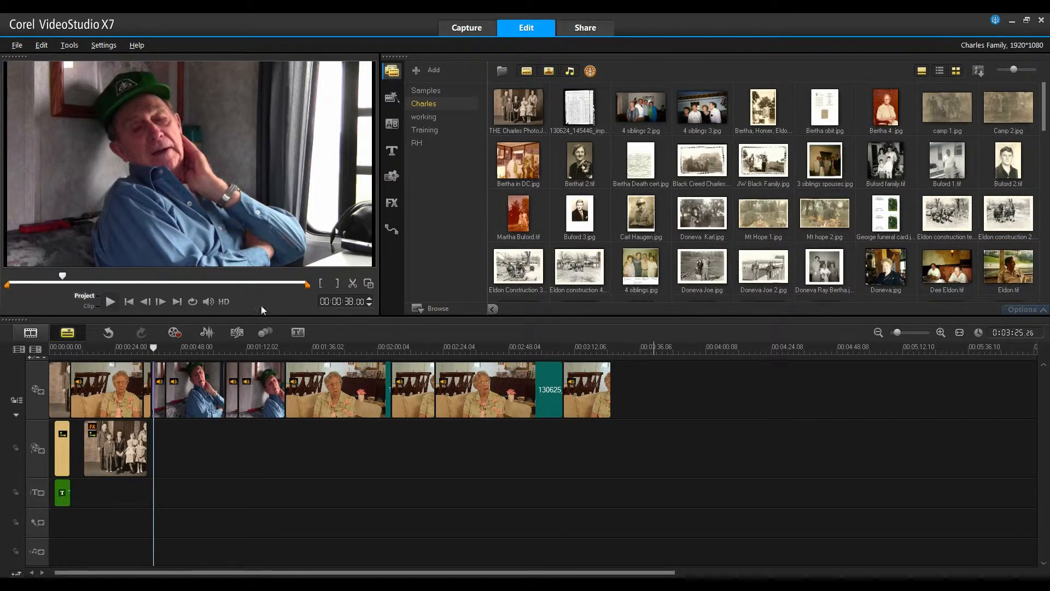
- Play the project, then select the second clip of the man in the cap and play it to review its shaking
click(110, 302)
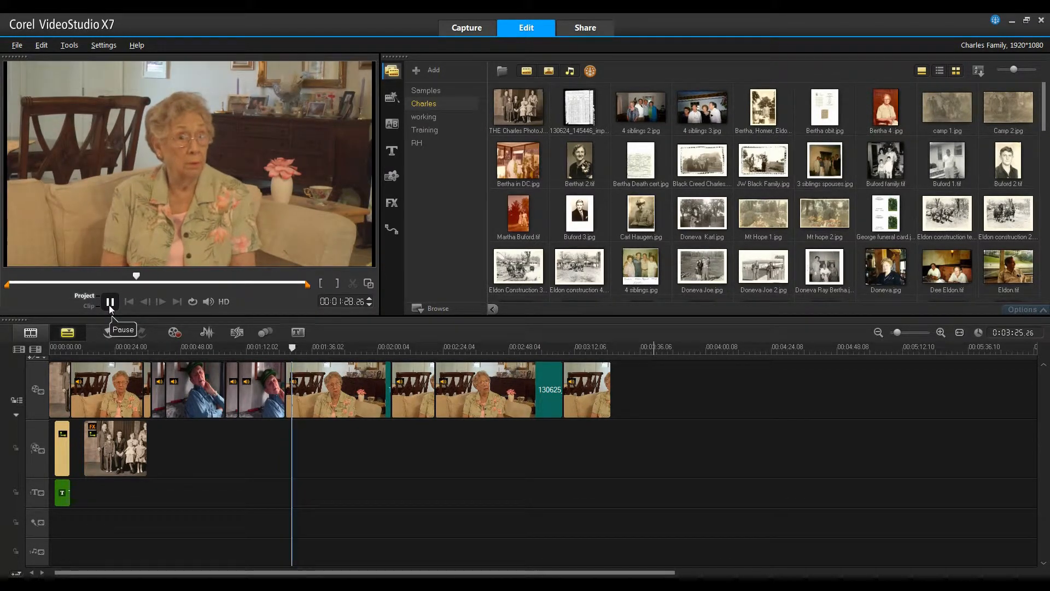
click(109, 303)
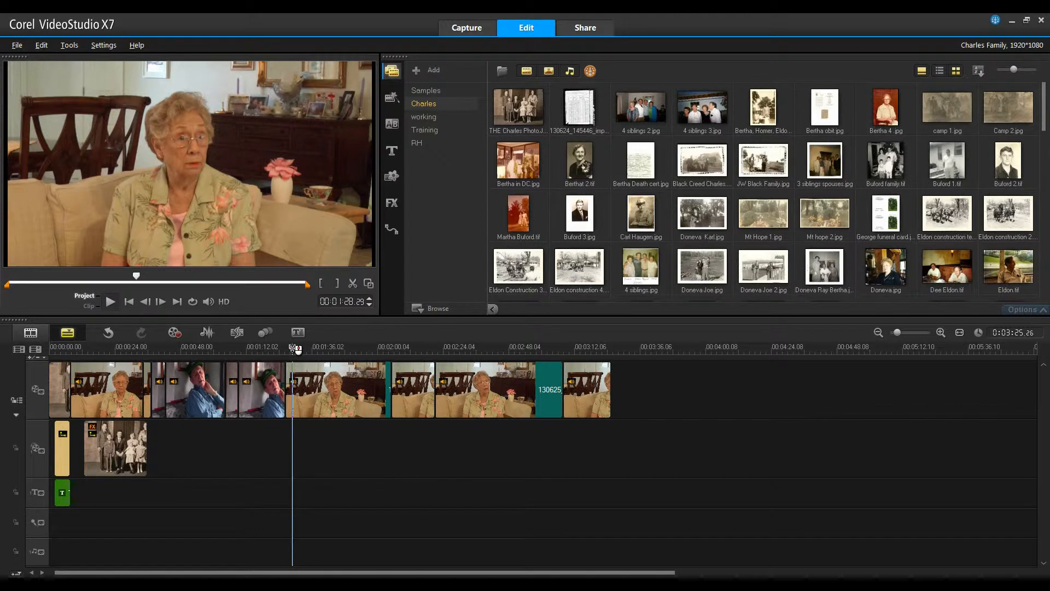
click(189, 386)
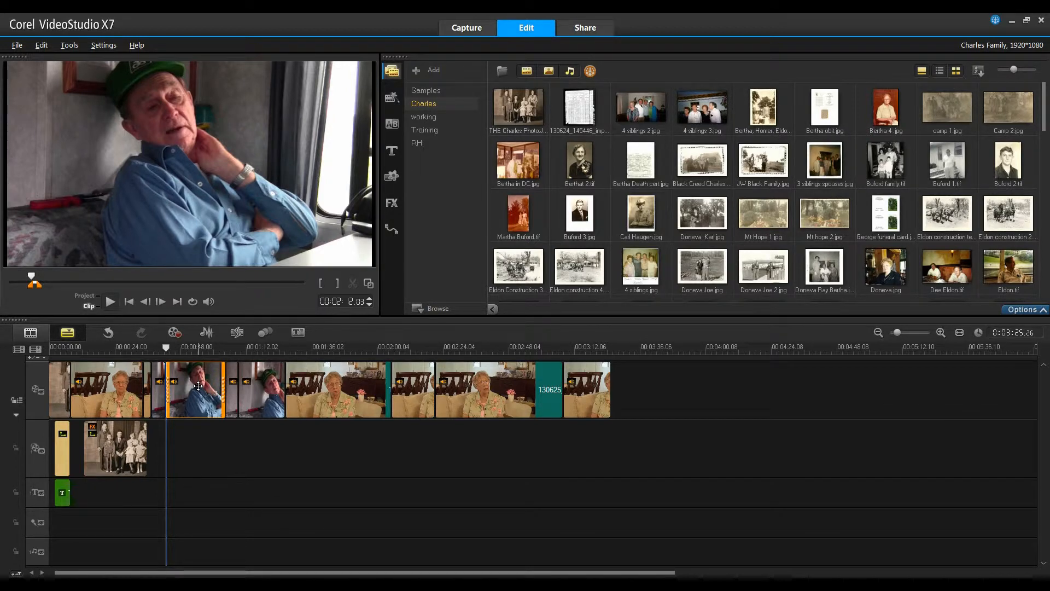
click(110, 301)
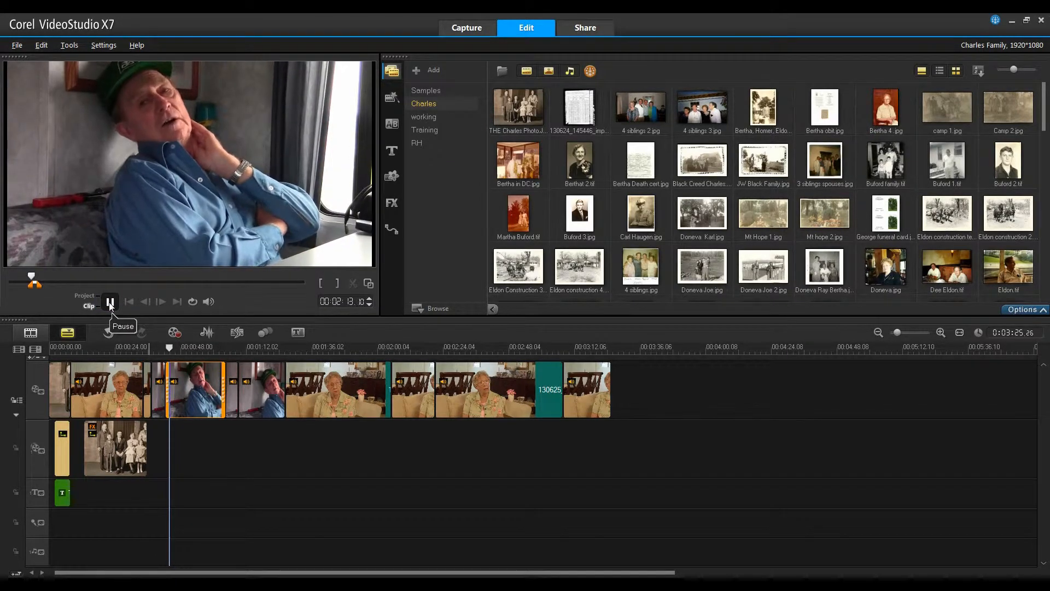
click(110, 302)
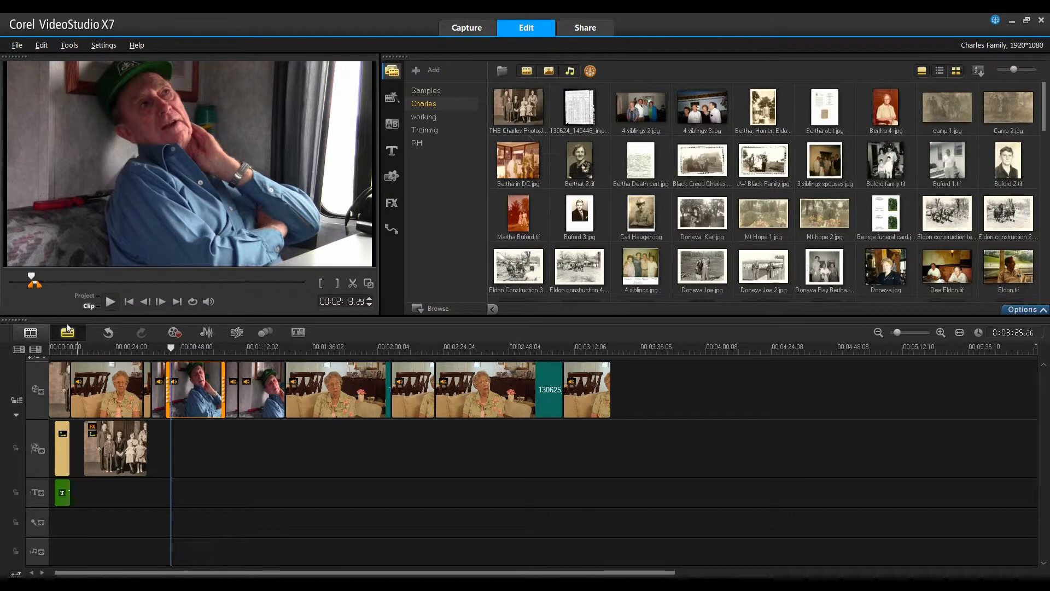
click(109, 302)
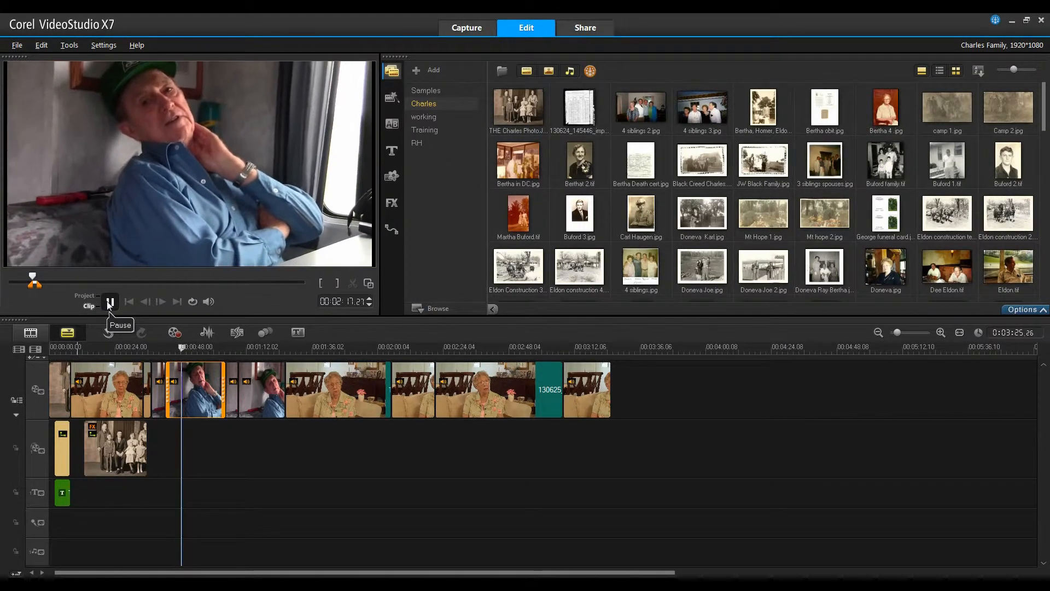
click(109, 302)
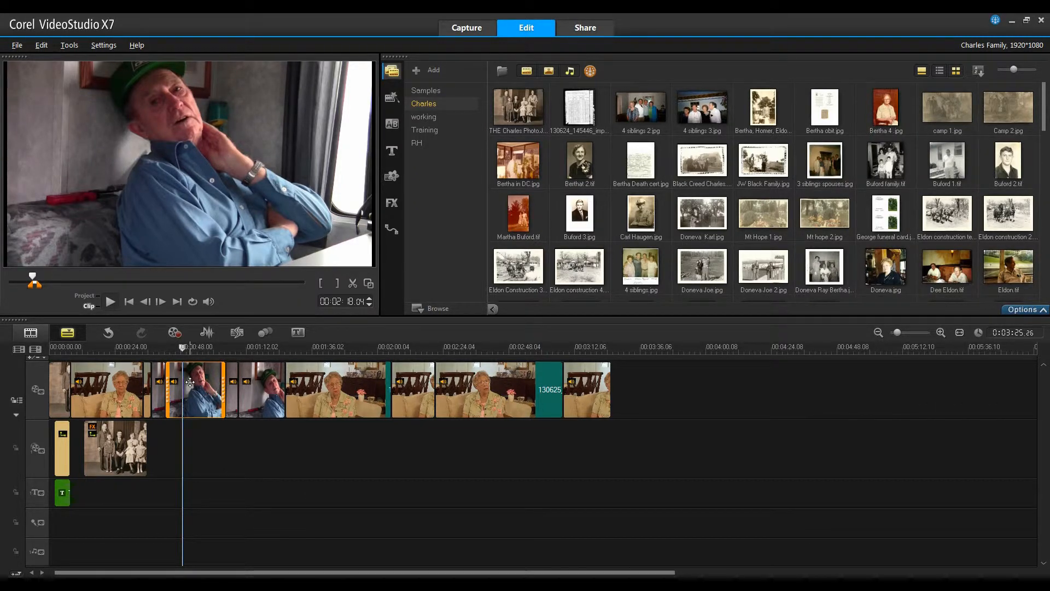
- Apply the Mercalli 2.0 video filter from the FX library to the selected clip of the man
click(392, 204)
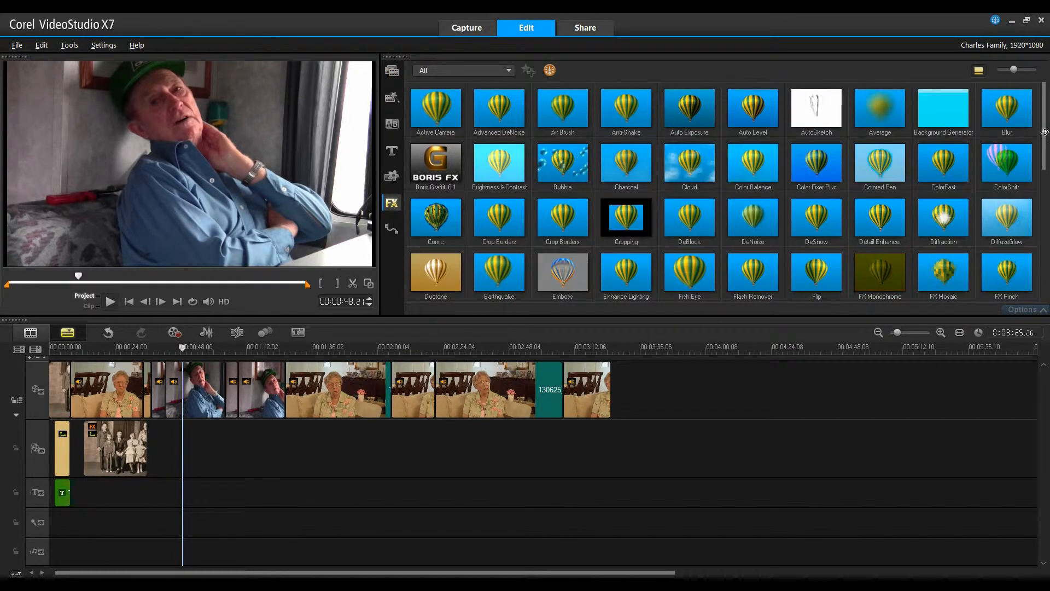
drag(1045, 133, 1047, 174)
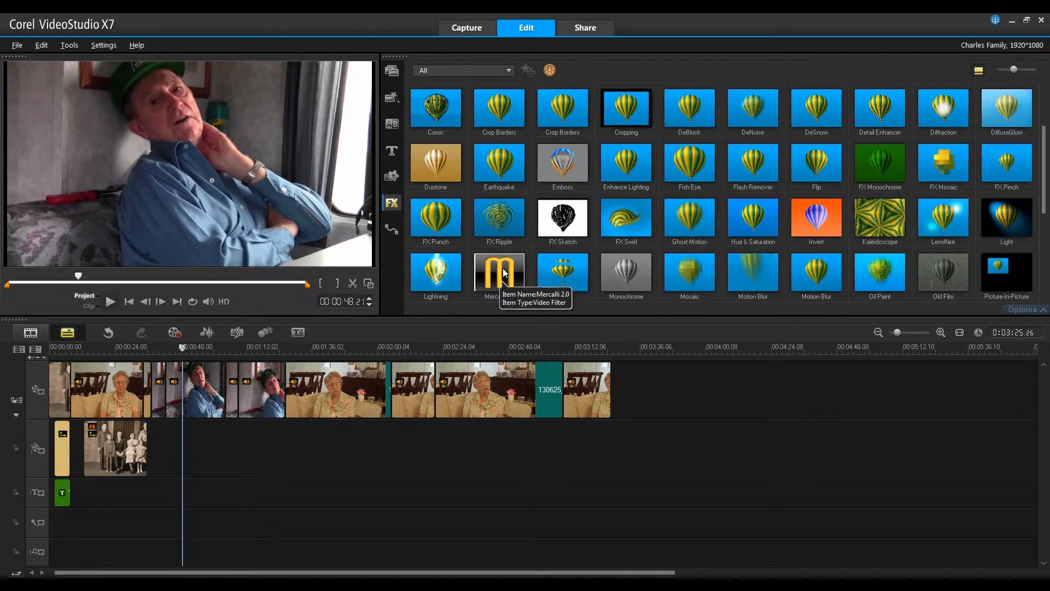
drag(504, 272, 207, 378)
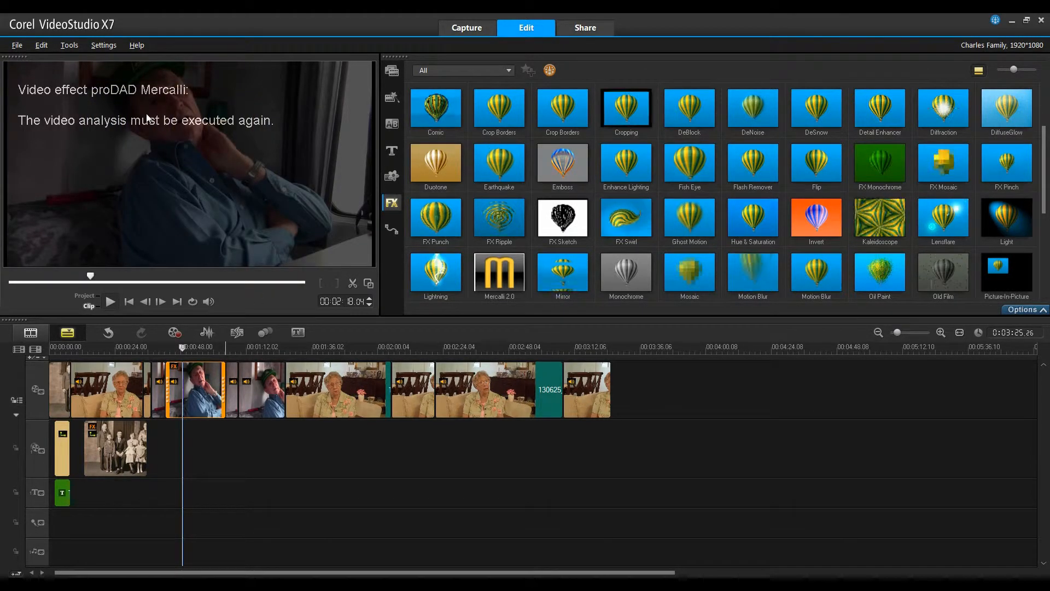
- Customize the Mercalli filter with Compare View set to vertical splitscreen and Rock-Steady Camera, then play the clip to compare
click(1027, 309)
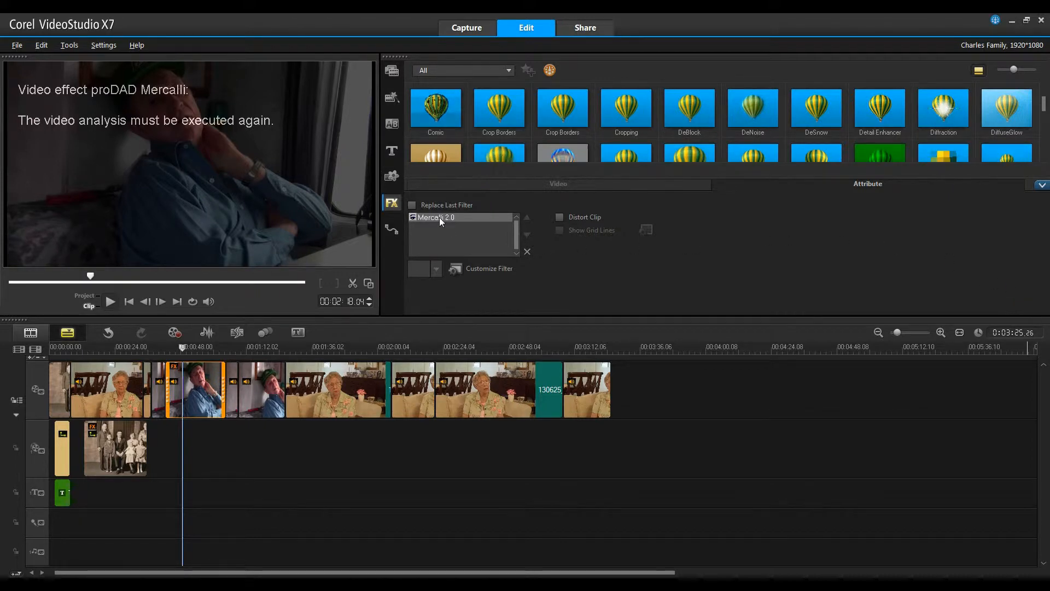
click(485, 269)
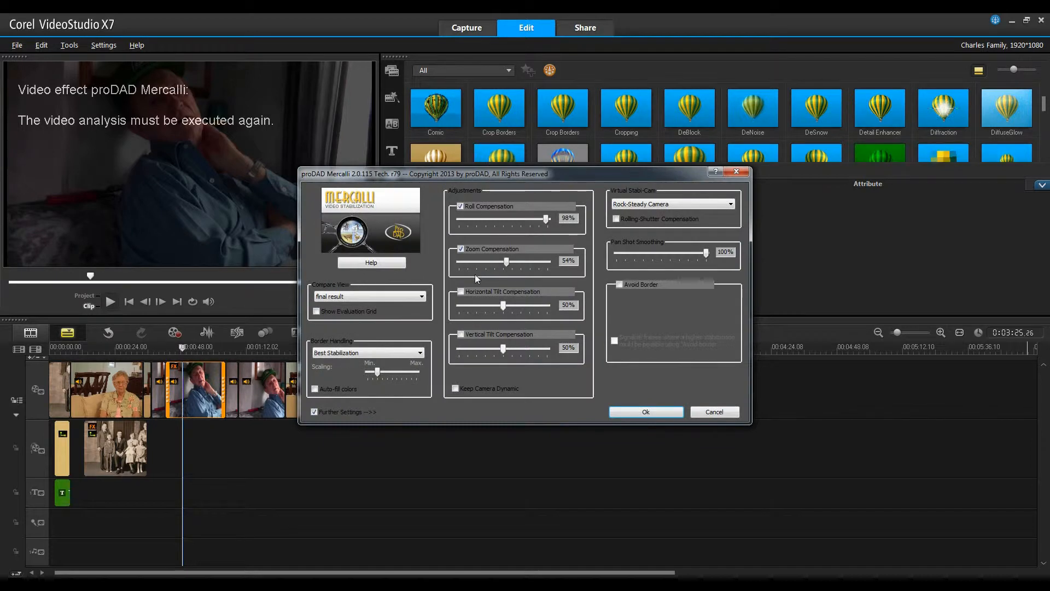
click(421, 296)
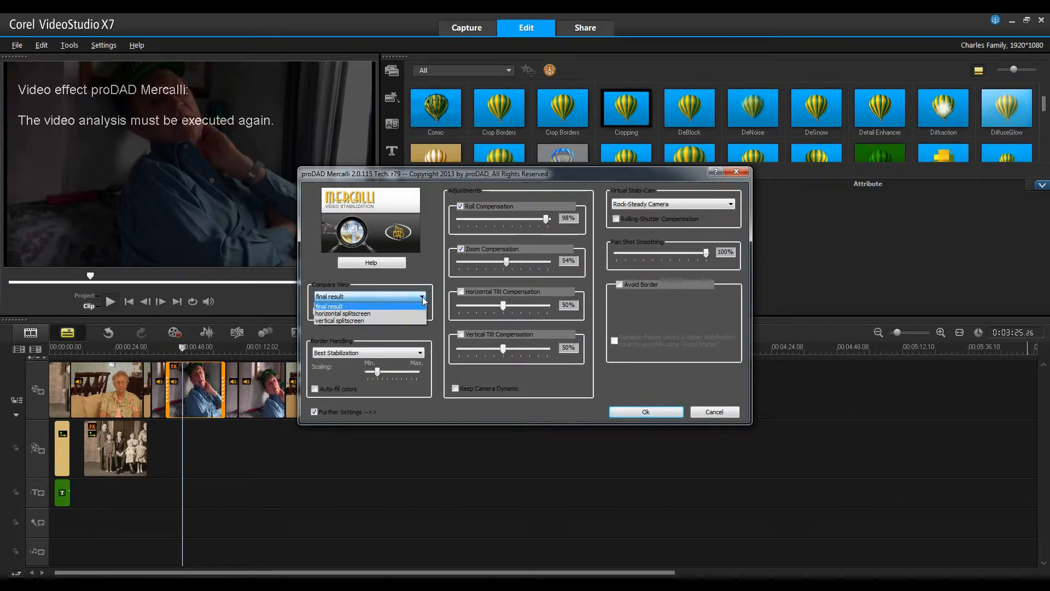
click(359, 320)
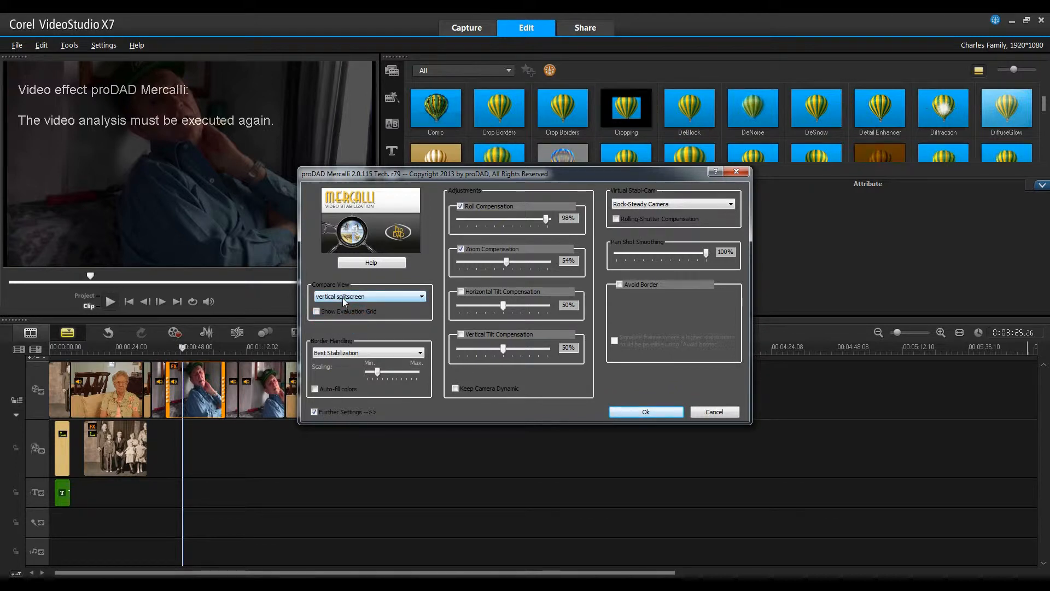
click(731, 205)
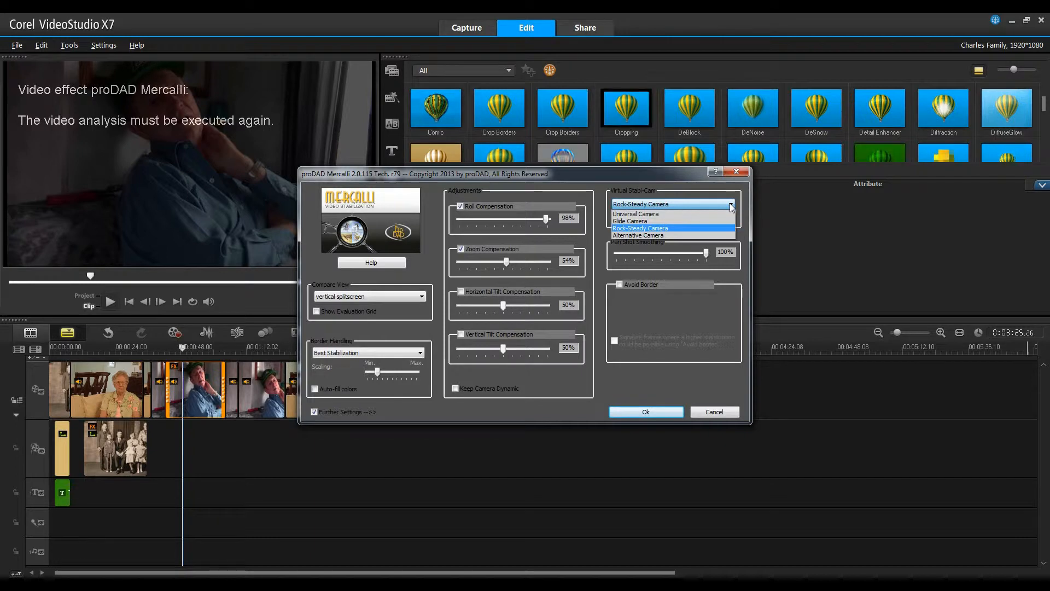
click(657, 204)
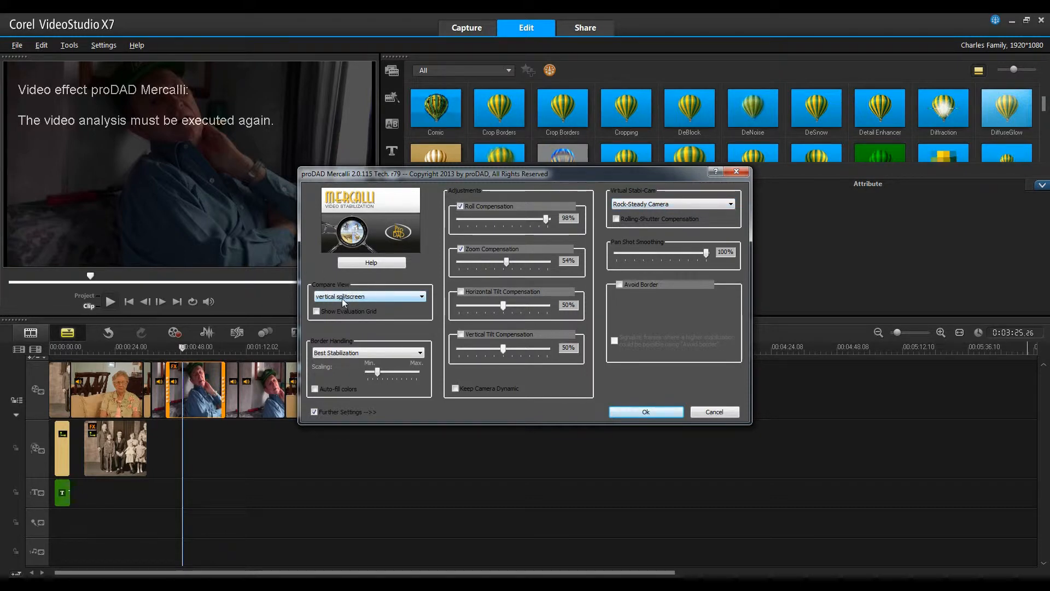
click(643, 418)
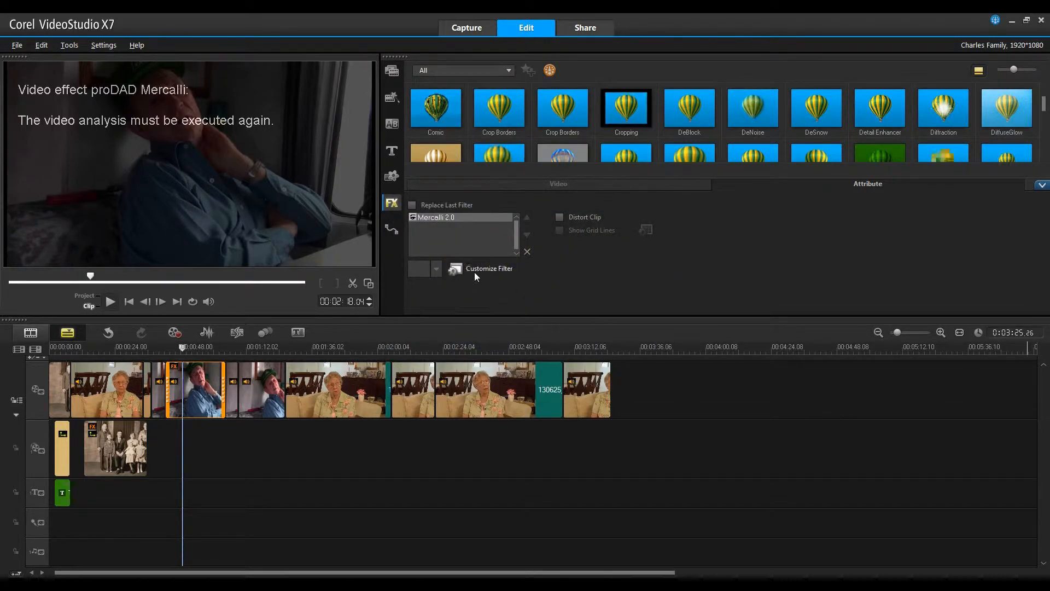
click(110, 302)
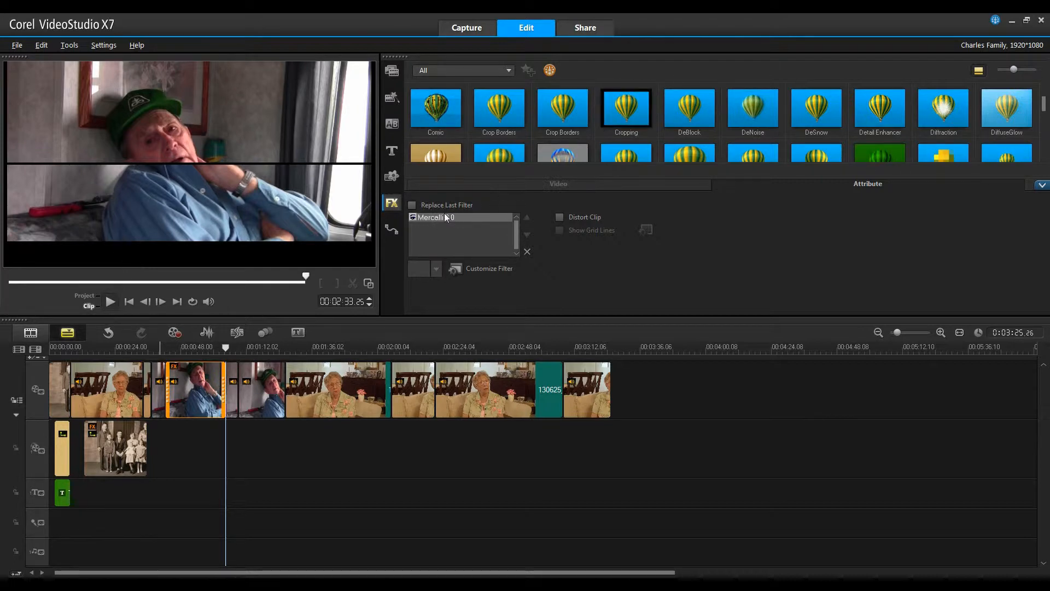
- Reopen the Mercalli filter settings and set Compare View back to final result
click(471, 268)
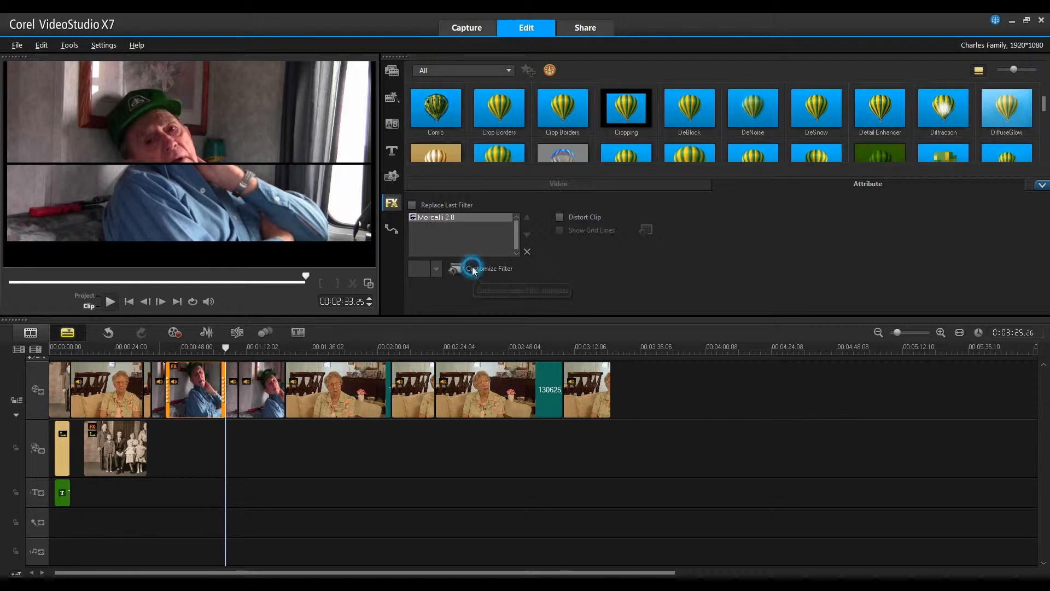
click(356, 295)
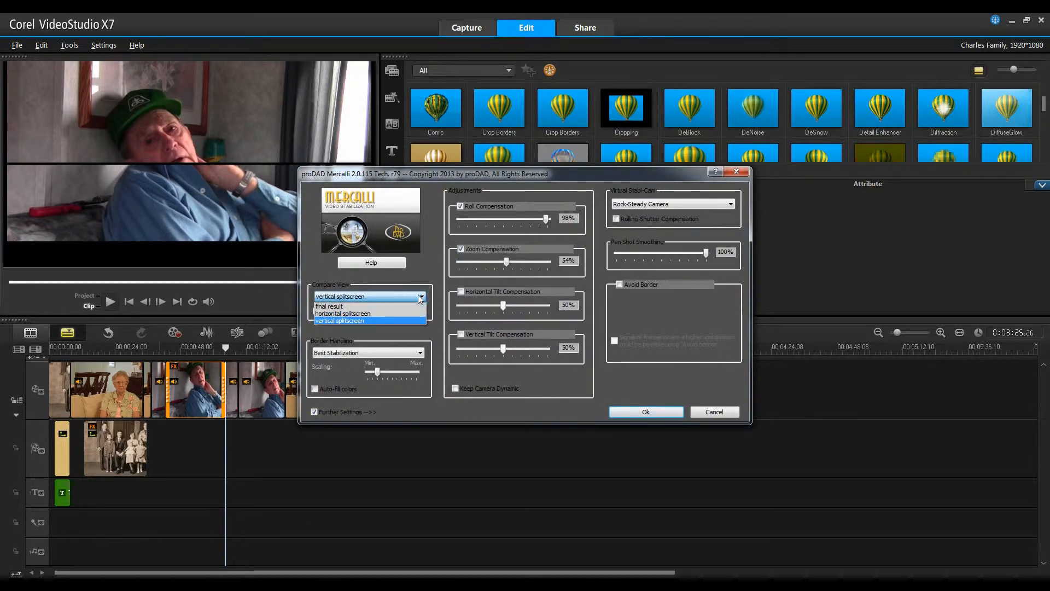
click(354, 313)
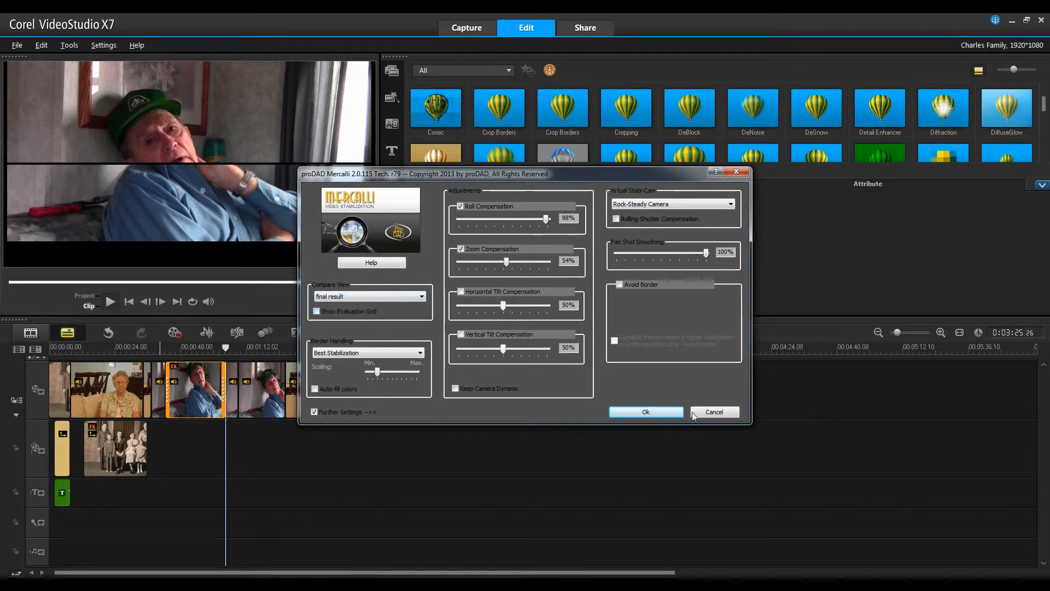
click(646, 411)
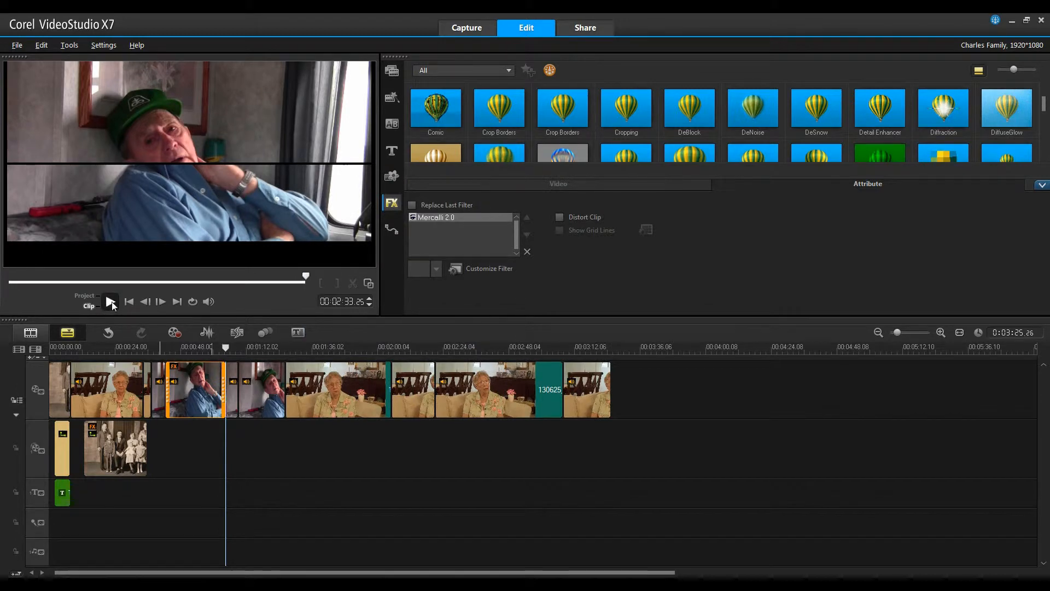
- Return to the start of the clip and play it to review the stabilized result
click(130, 301)
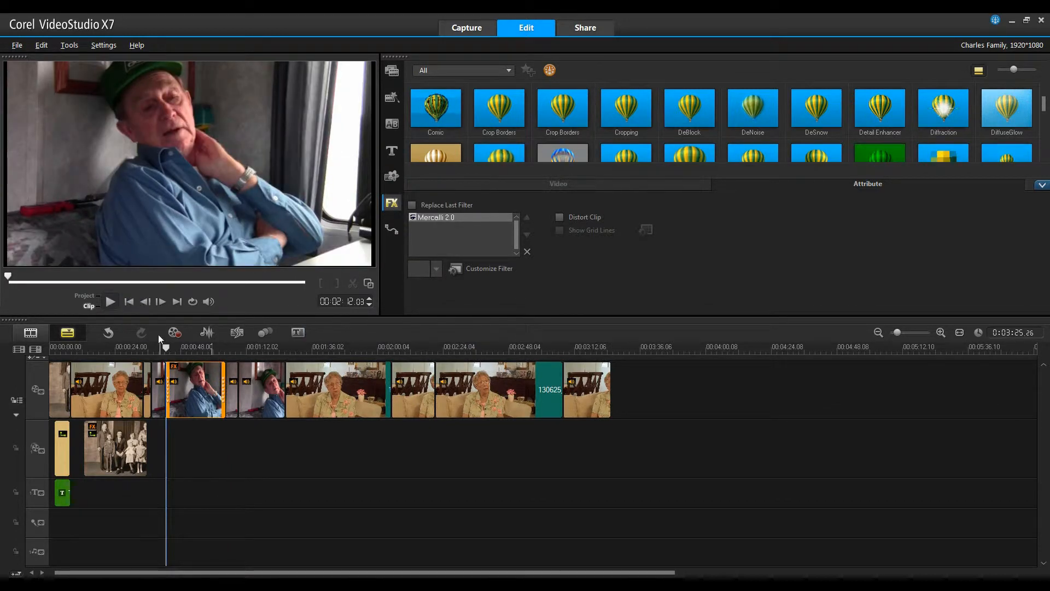
click(111, 302)
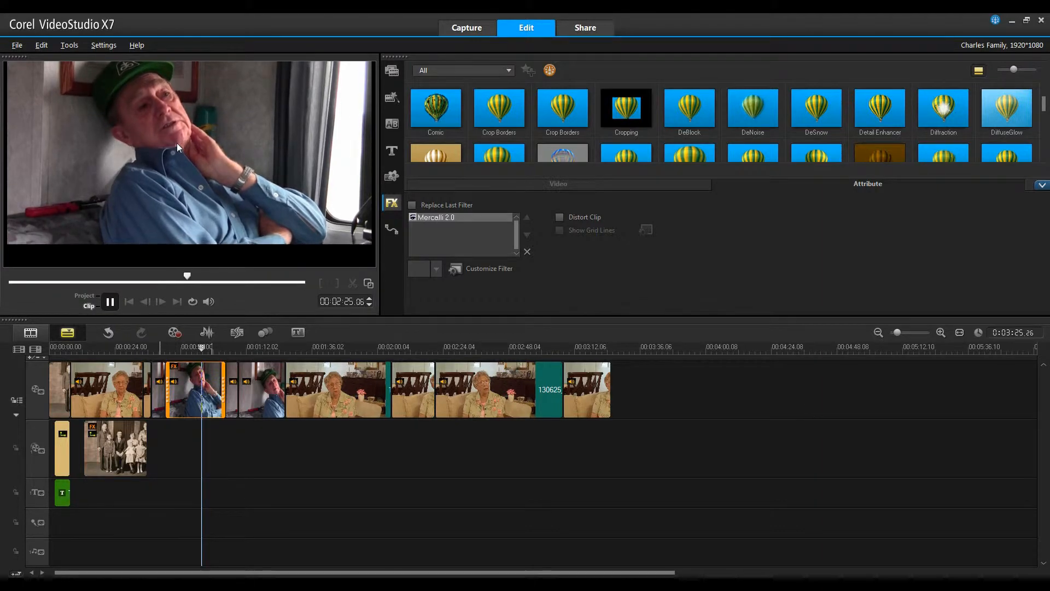
click(112, 302)
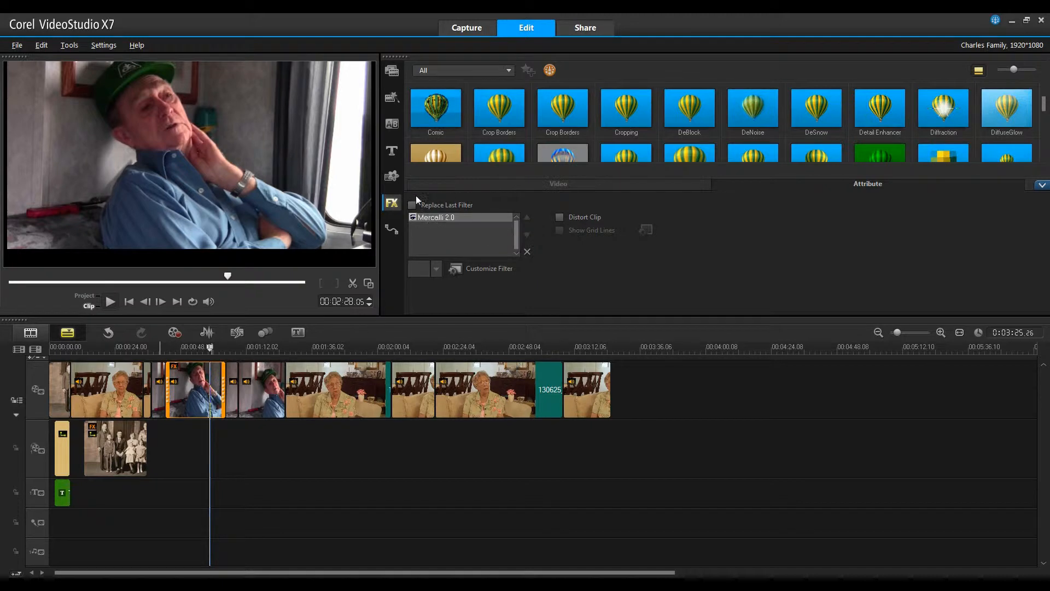
- Add the Video Pan and Zoom filter to the same clip alongside Mercalli 2.0, without replacing the last filter
click(412, 206)
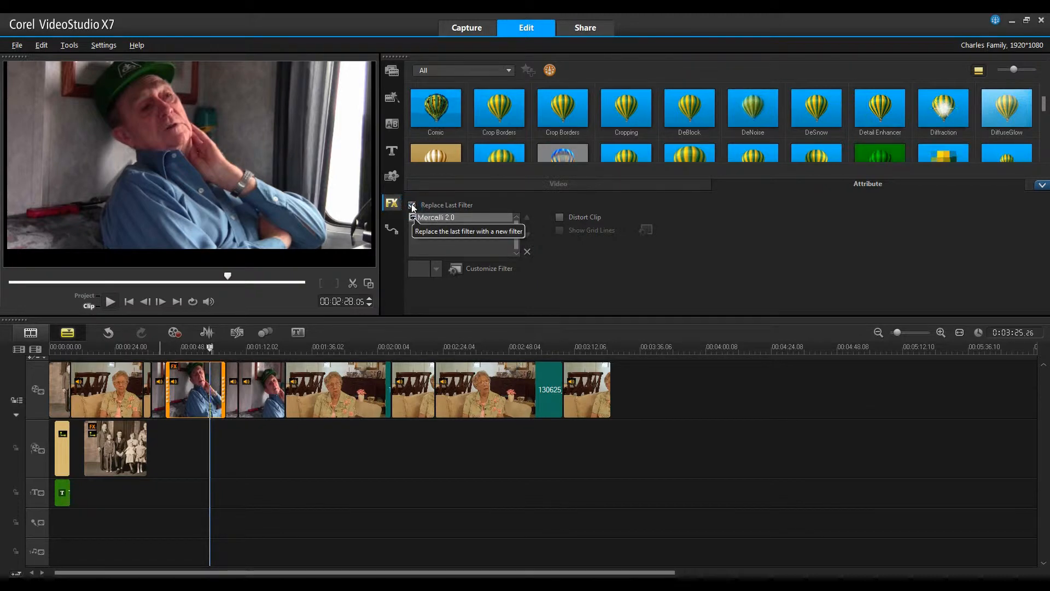
click(412, 206)
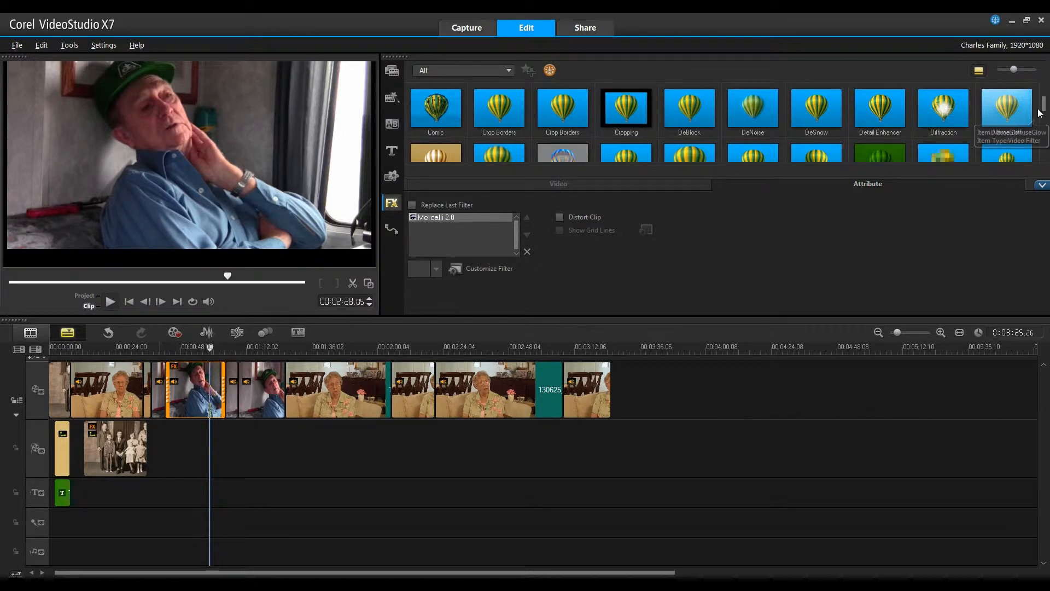
drag(1044, 104, 1047, 147)
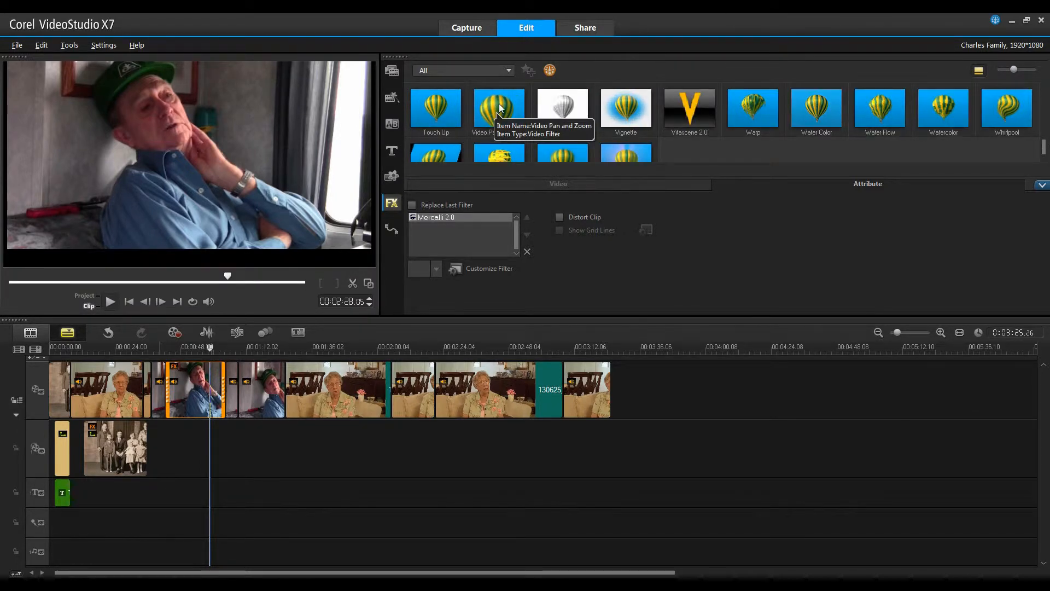
click(500, 106)
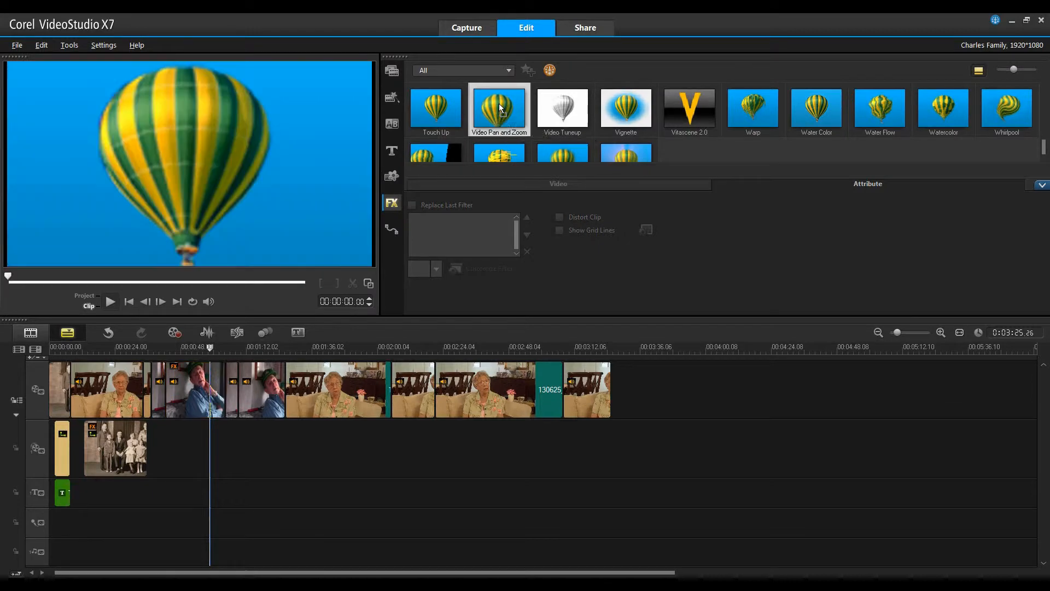
drag(500, 106, 206, 384)
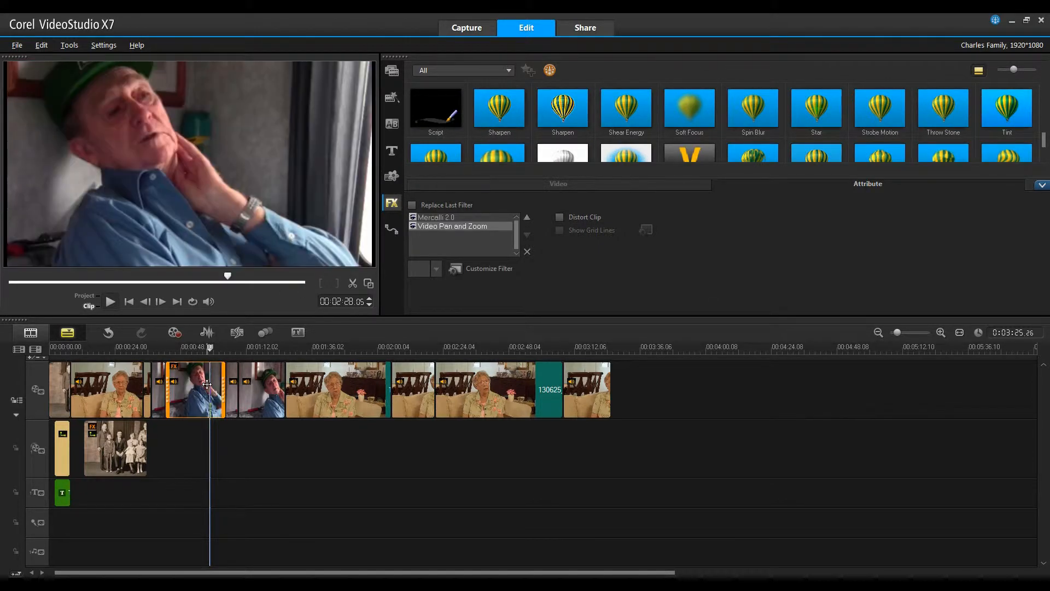
- Open the Video Pan and Zoom settings and reframe the start keyframe to about 121% zoom centred on the man's face
click(481, 268)
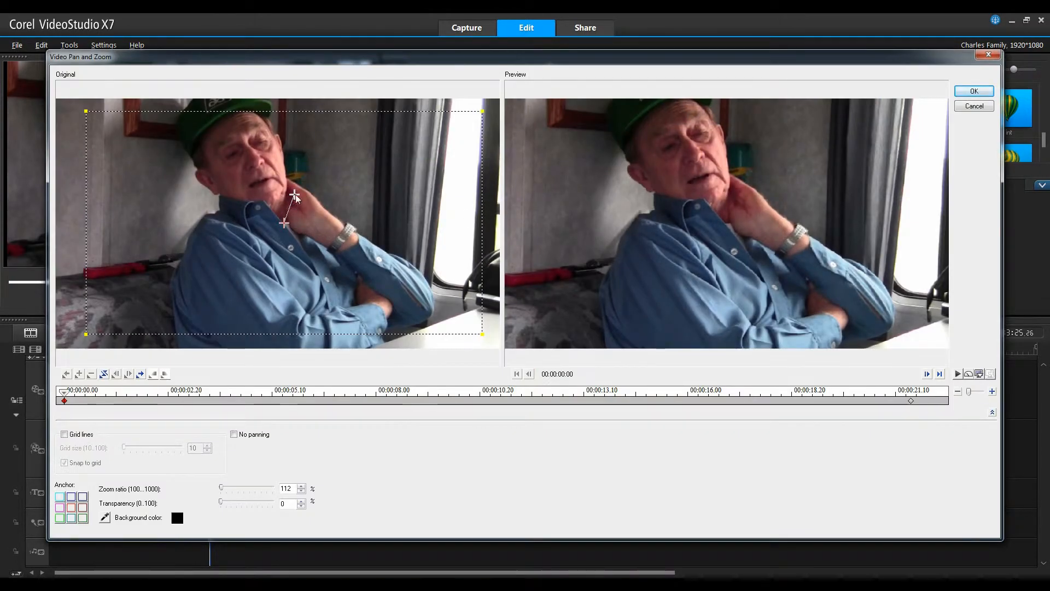
drag(295, 196, 267, 195)
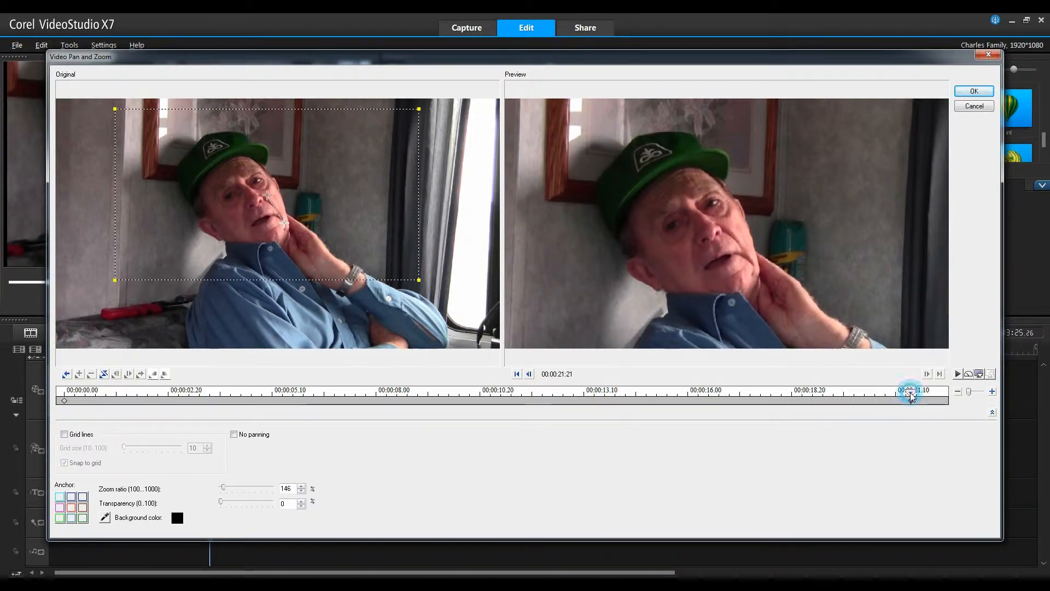
click(64, 401)
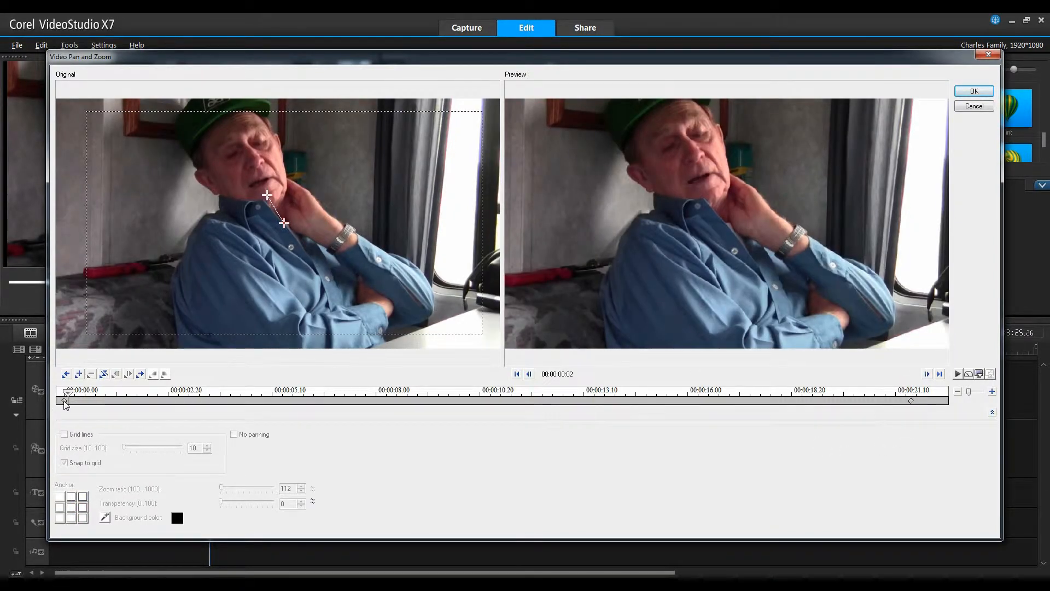
click(64, 400)
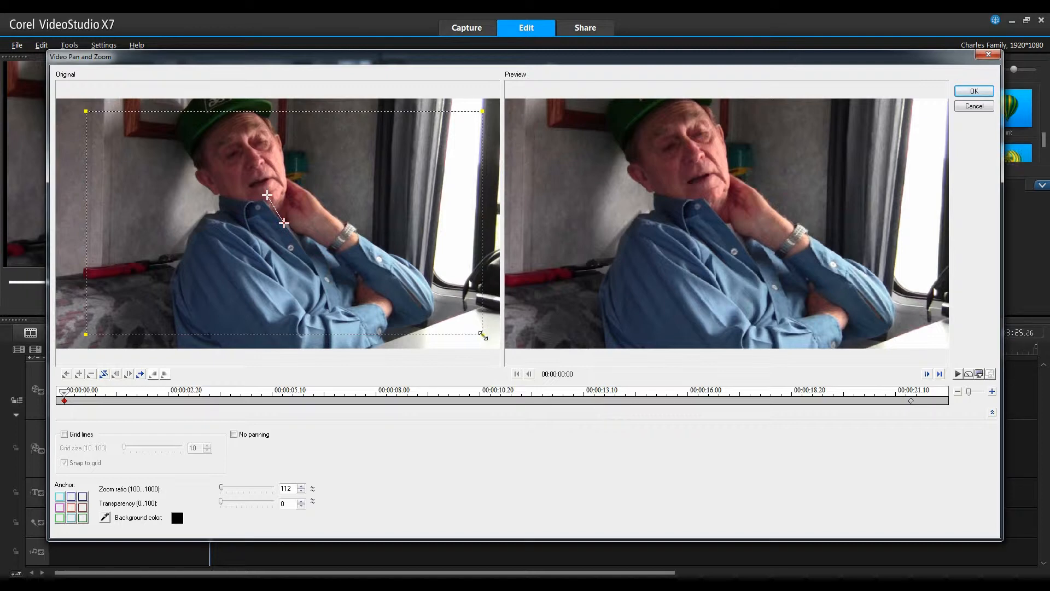
drag(484, 335, 467, 298)
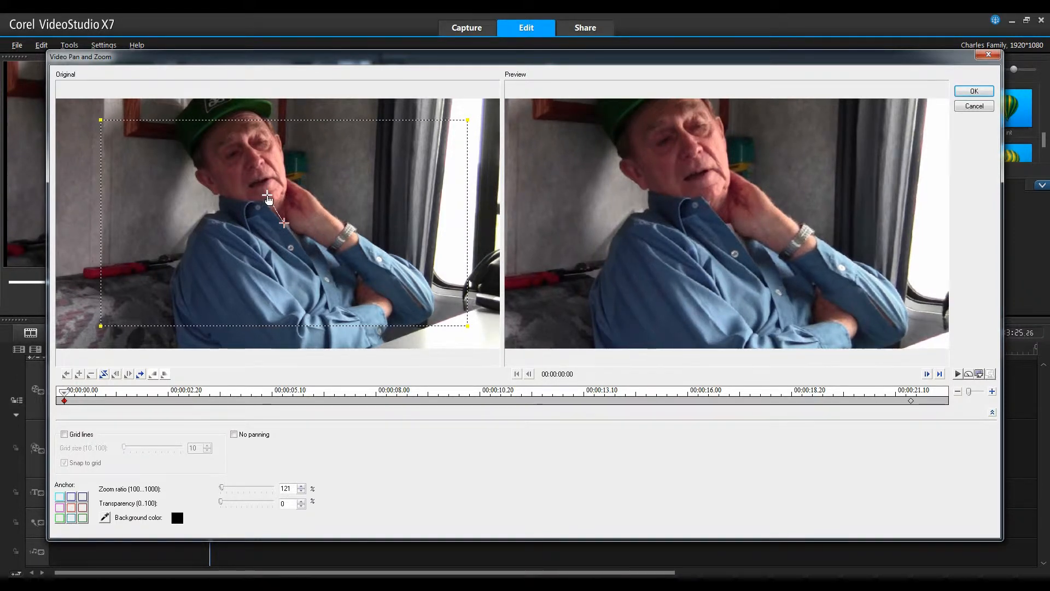
mouse_move(268, 195)
mouse_down()
mouse_move(263, 185)
mouse_move(261, 210)
mouse_move(258, 199)
mouse_up()
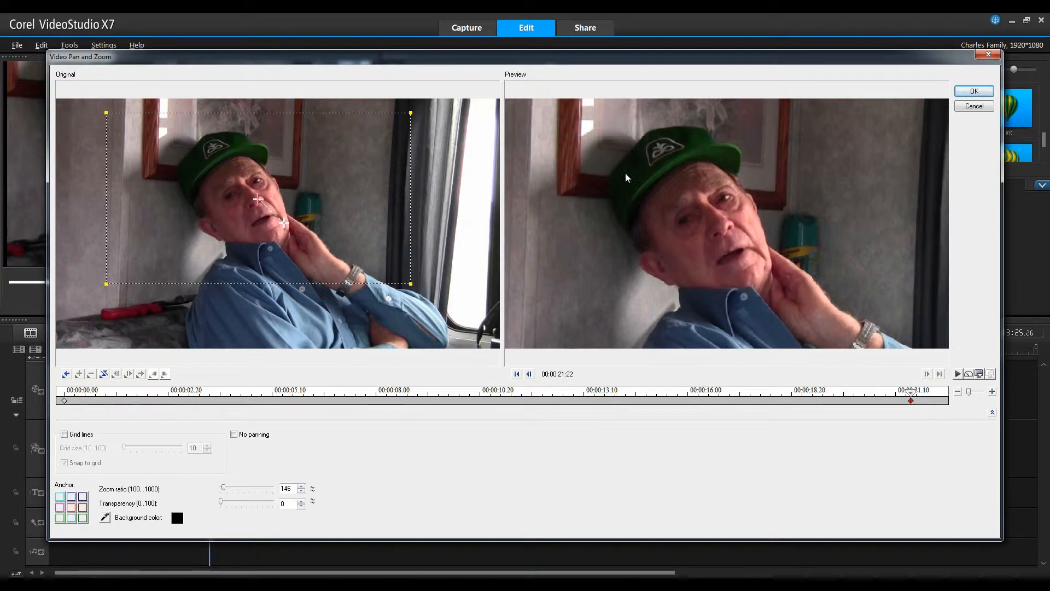
- Apply Copy and Paste to All on the end keyframe and confirm the Pan and Zoom settings
right_click(911, 402)
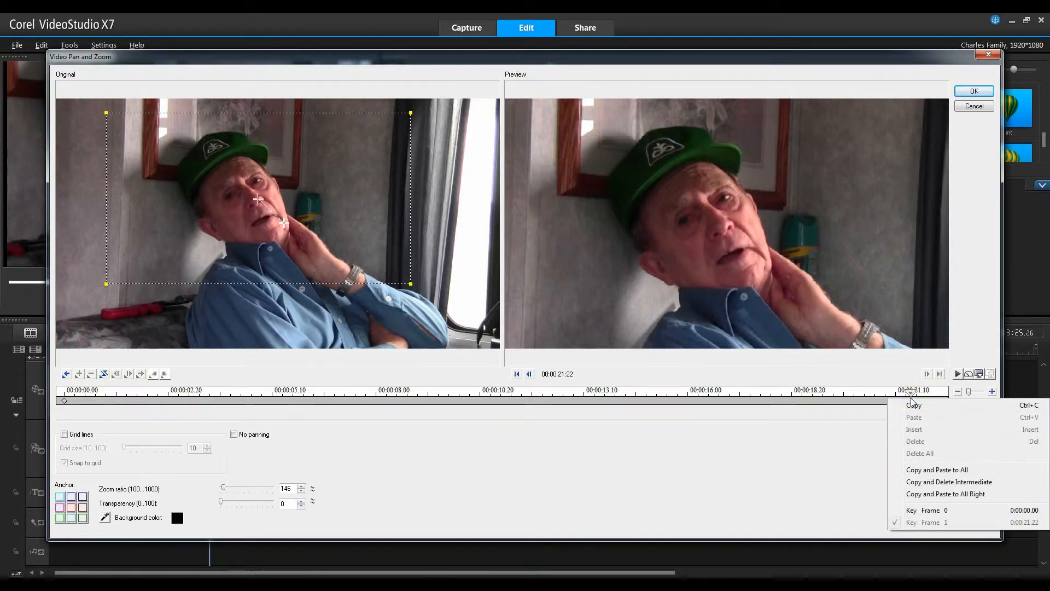
click(921, 469)
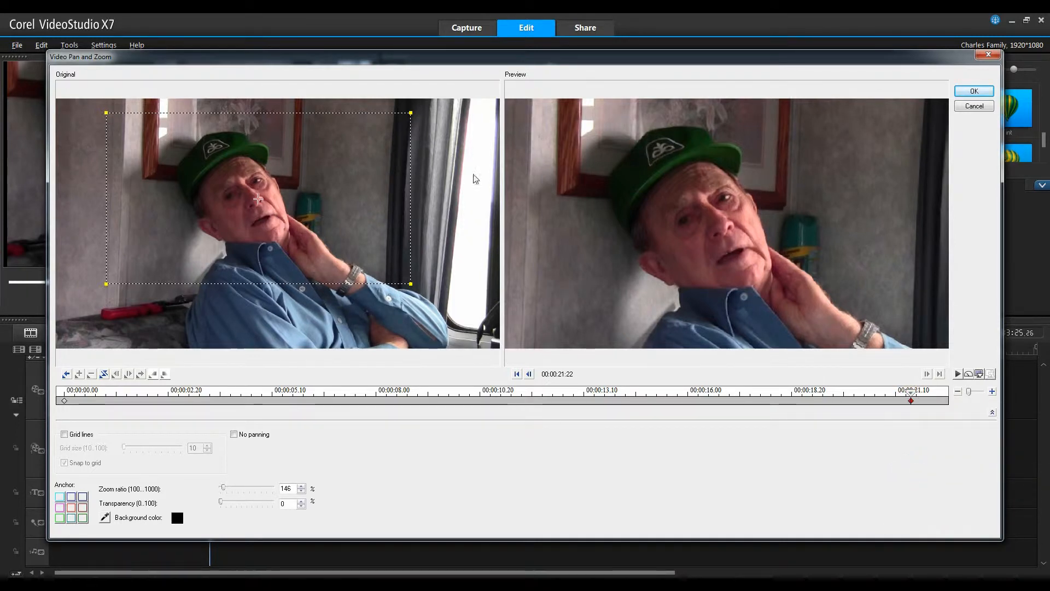
click(972, 91)
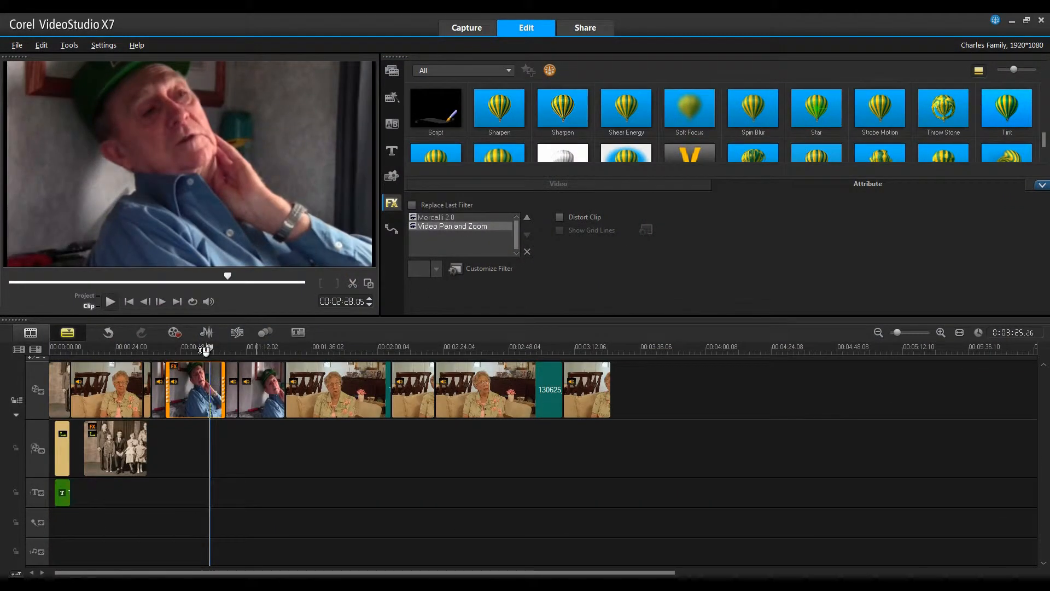
- Return to the start of the clip and play it to review the pan and zoom effect
click(130, 301)
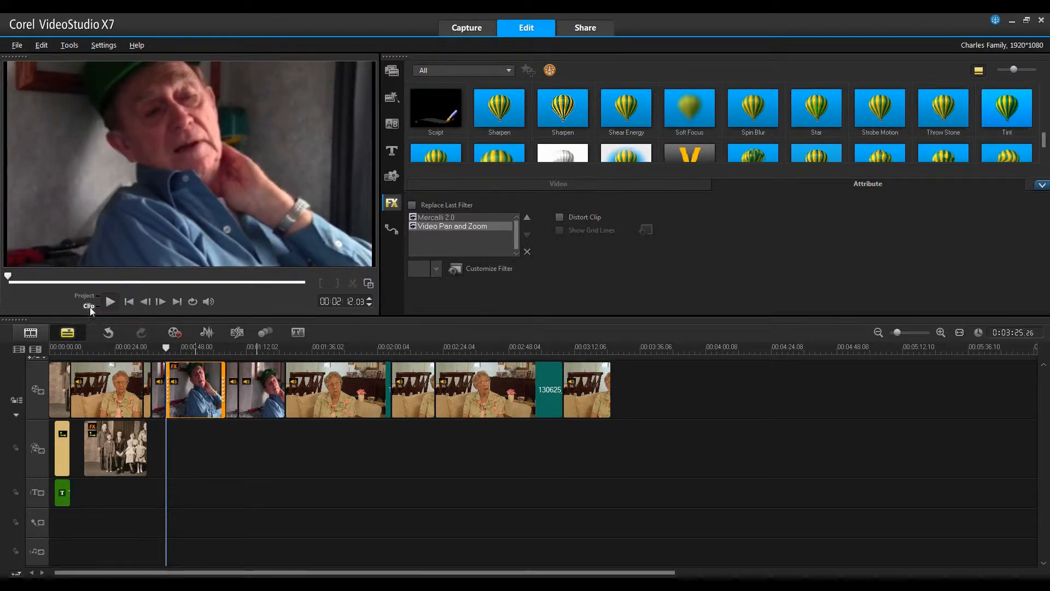
click(110, 301)
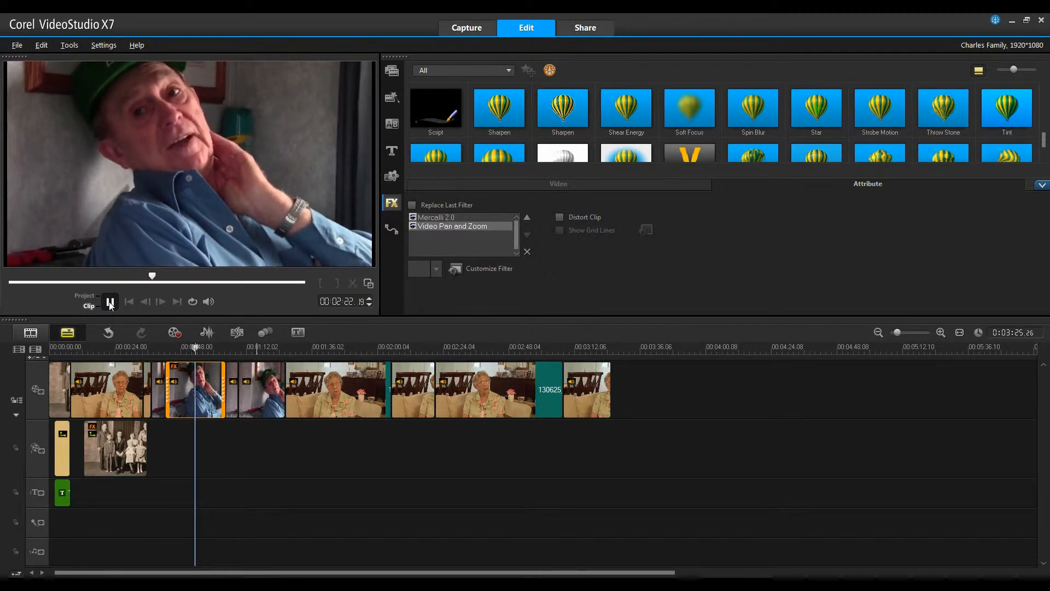
click(110, 303)
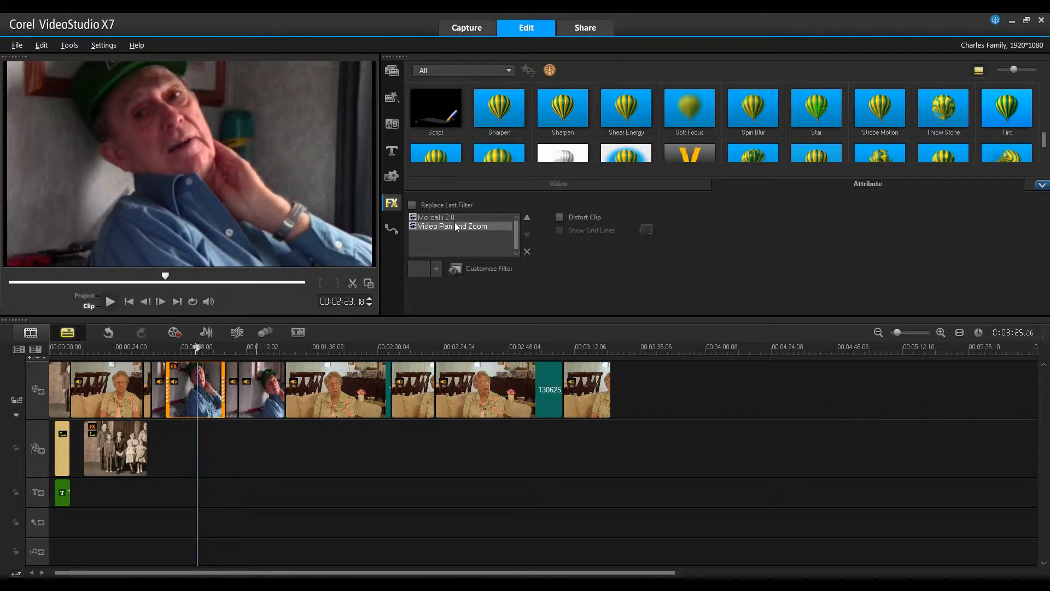
click(1042, 185)
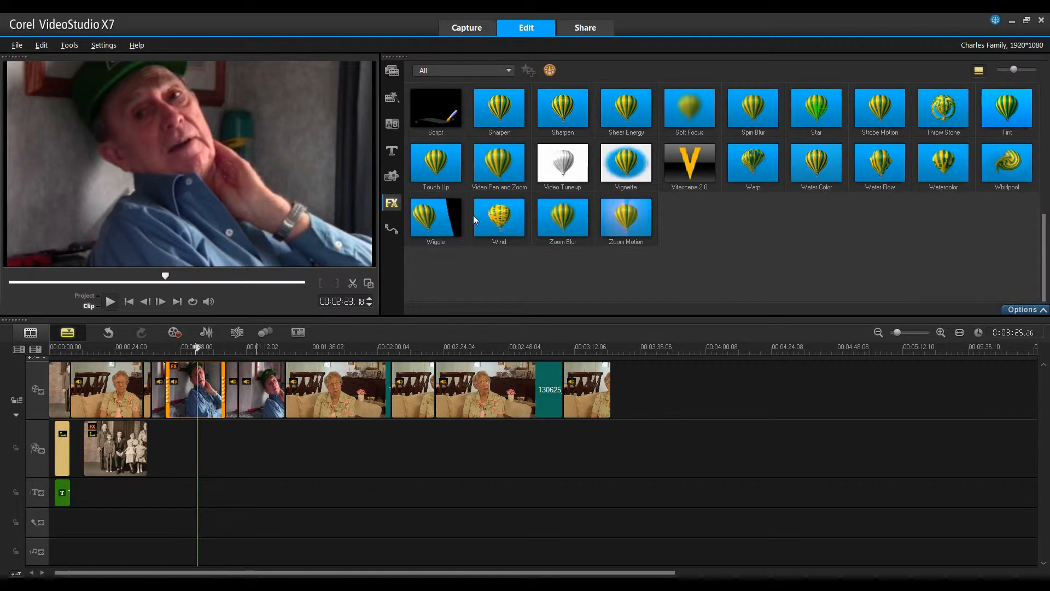
drag(1047, 245, 1047, 87)
click(391, 70)
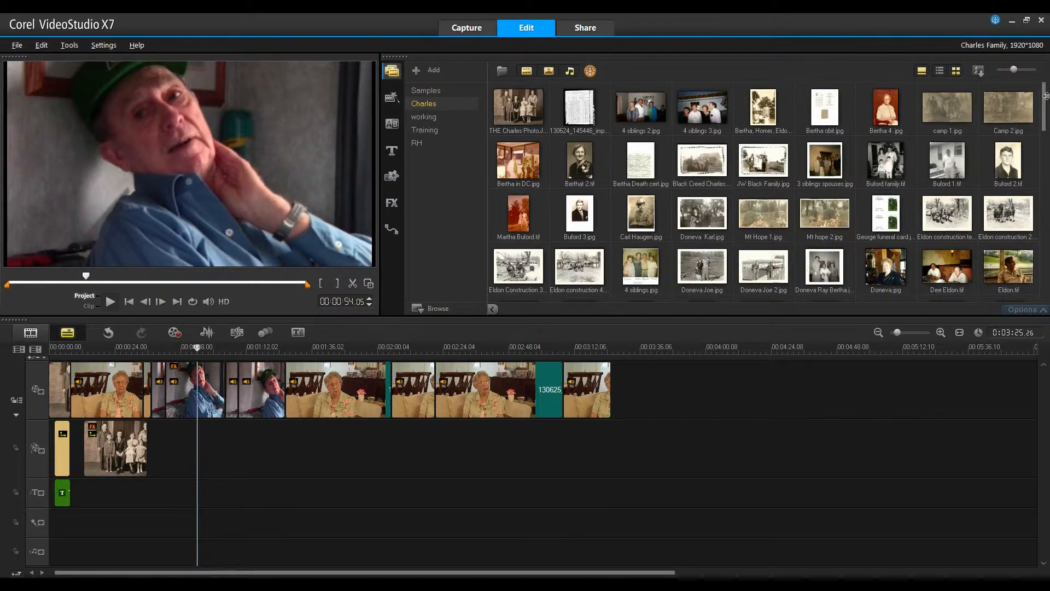
drag(1044, 96, 1046, 268)
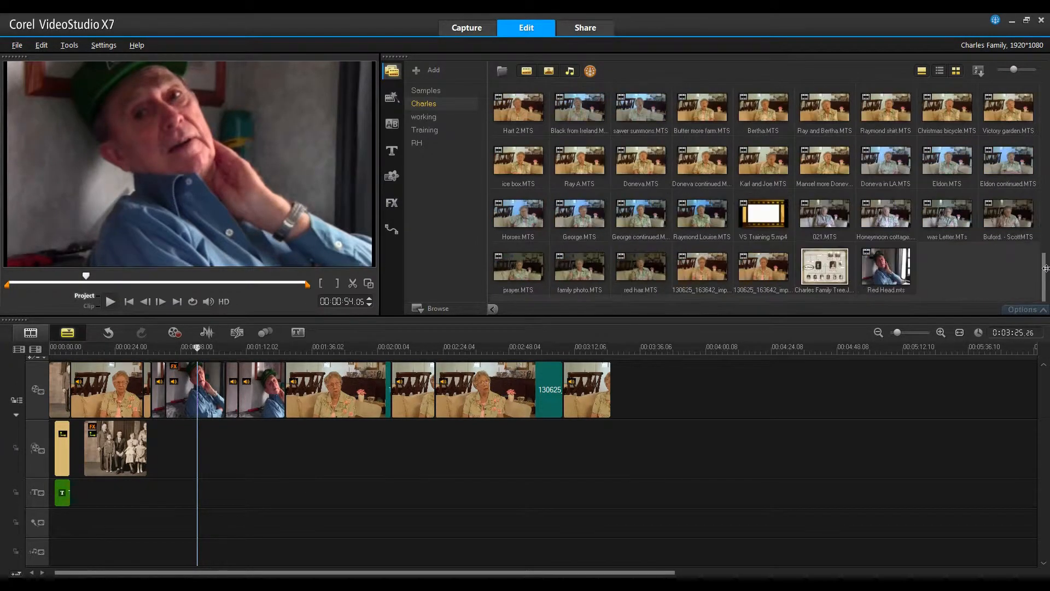
click(823, 262)
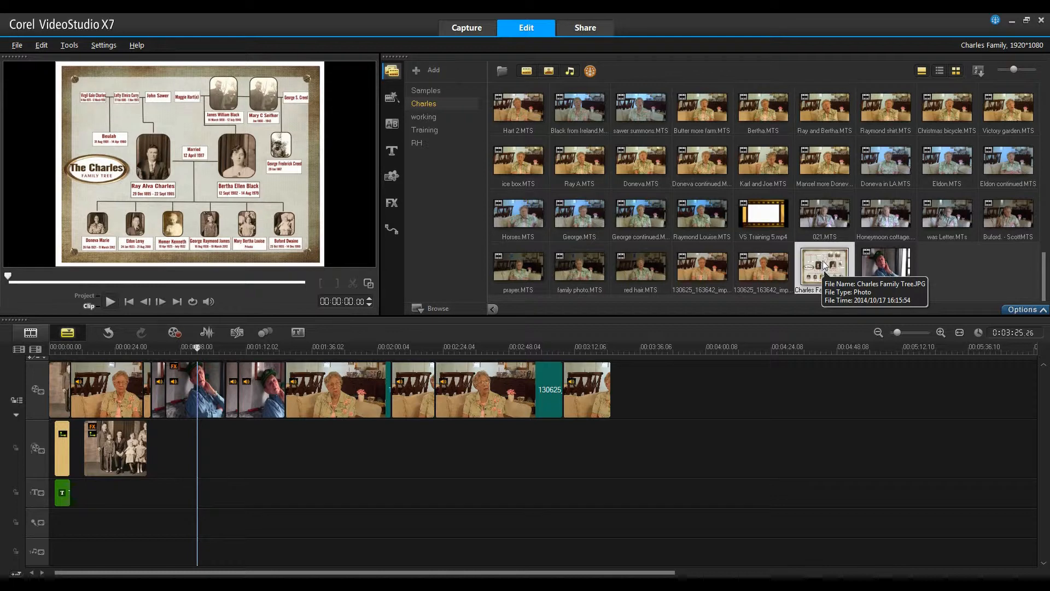
mouse_move(826, 262)
mouse_down()
mouse_move(314, 476)
mouse_move(199, 476)
mouse_move(198, 466)
mouse_up()
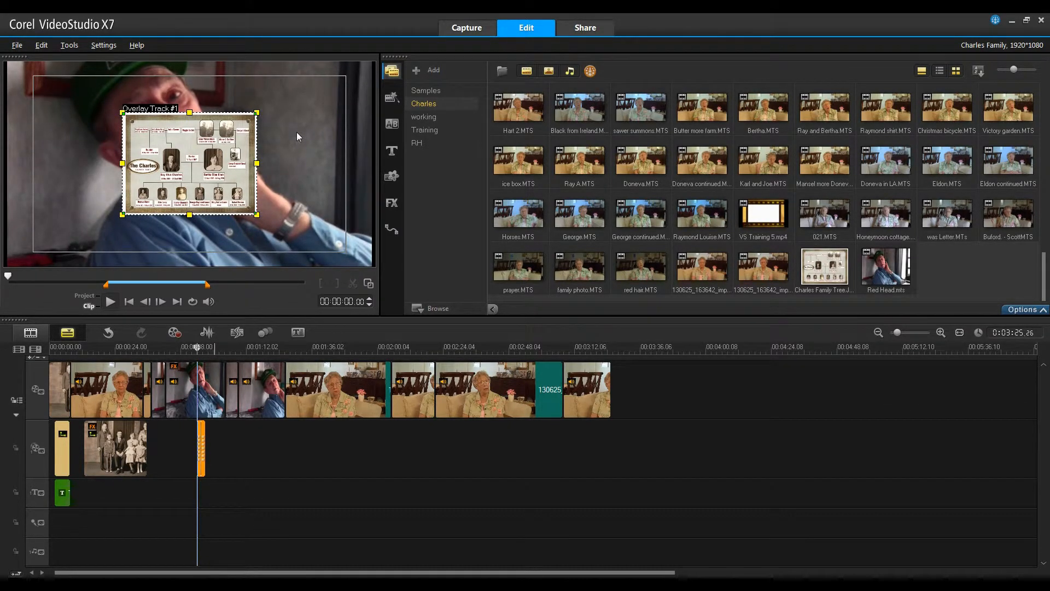
key(Delete)
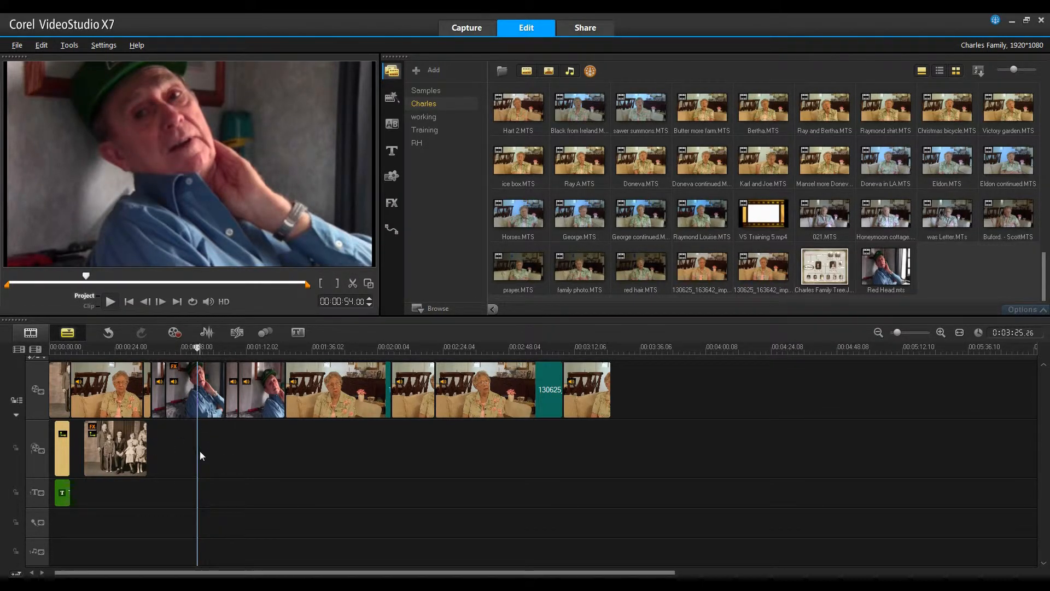
- Open the Track Manager and set the number of overlay tracks to 2
click(37, 349)
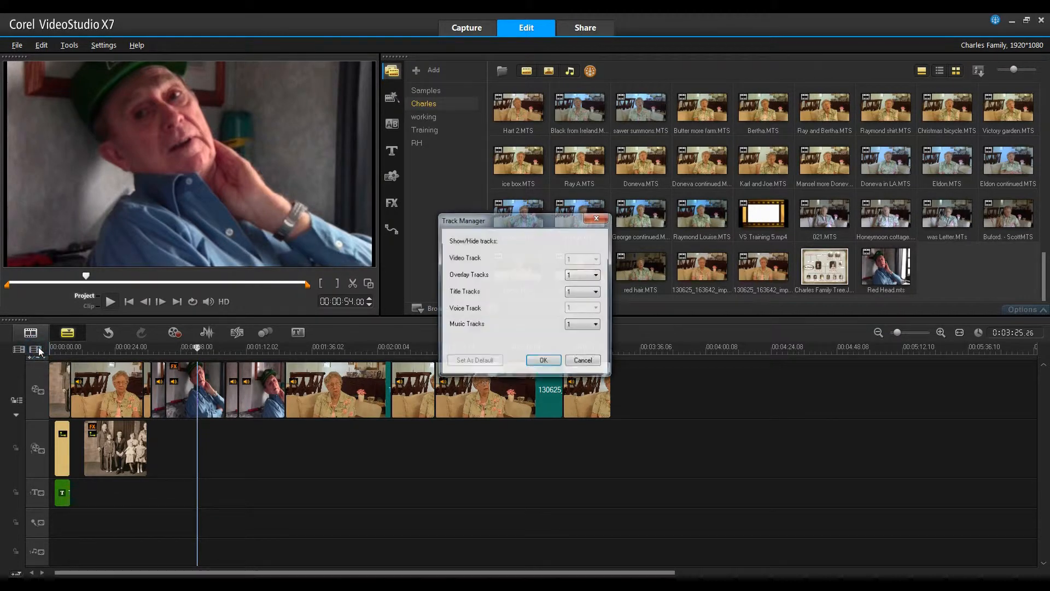
click(597, 275)
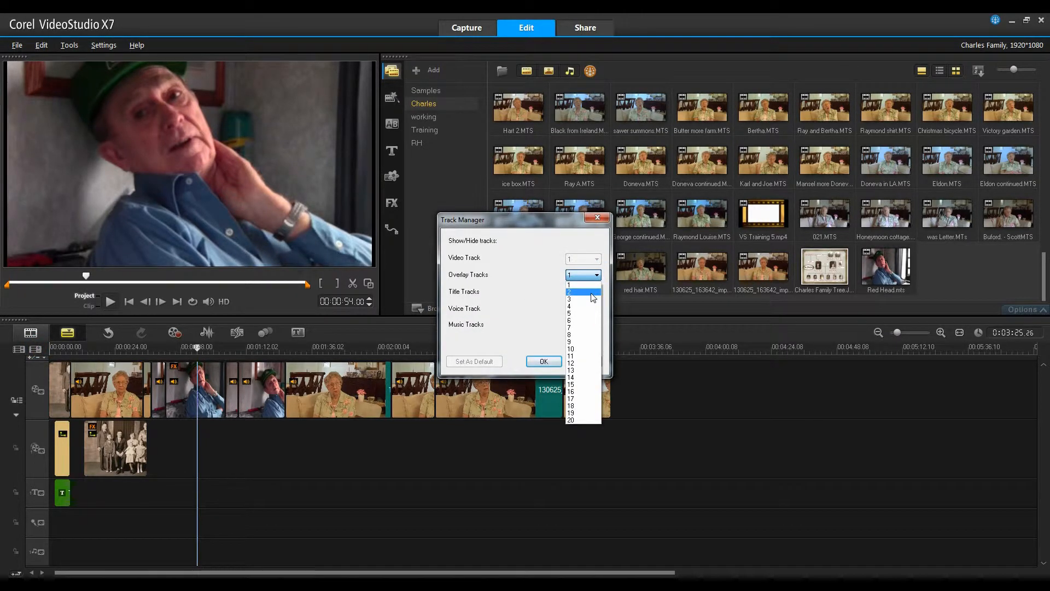
click(592, 294)
click(544, 362)
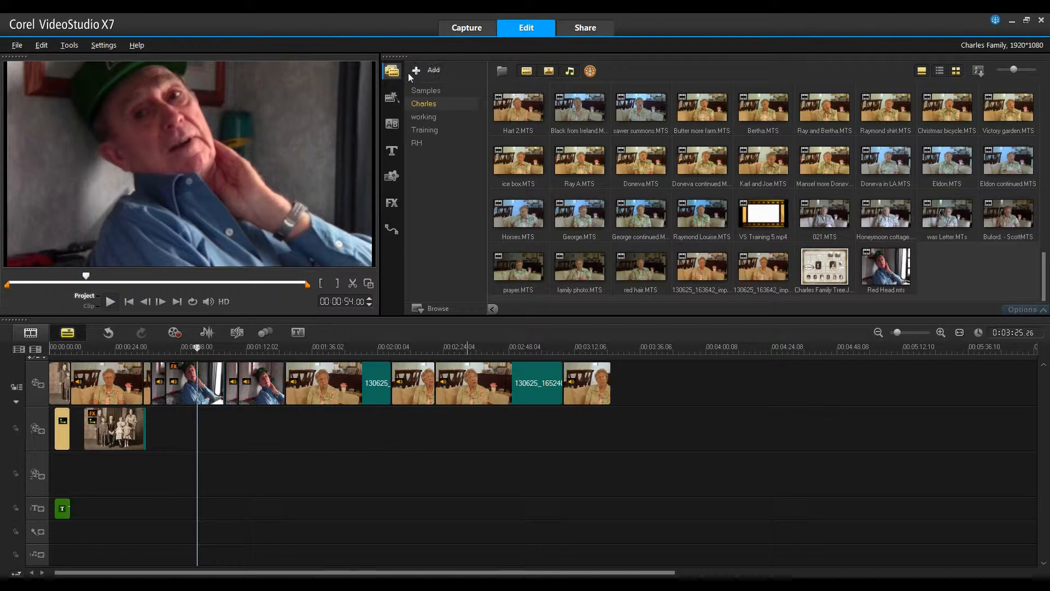
- Place the white (245,245,245) color clip on the second overlay track at the playhead and stretch it to fill the frame
click(392, 176)
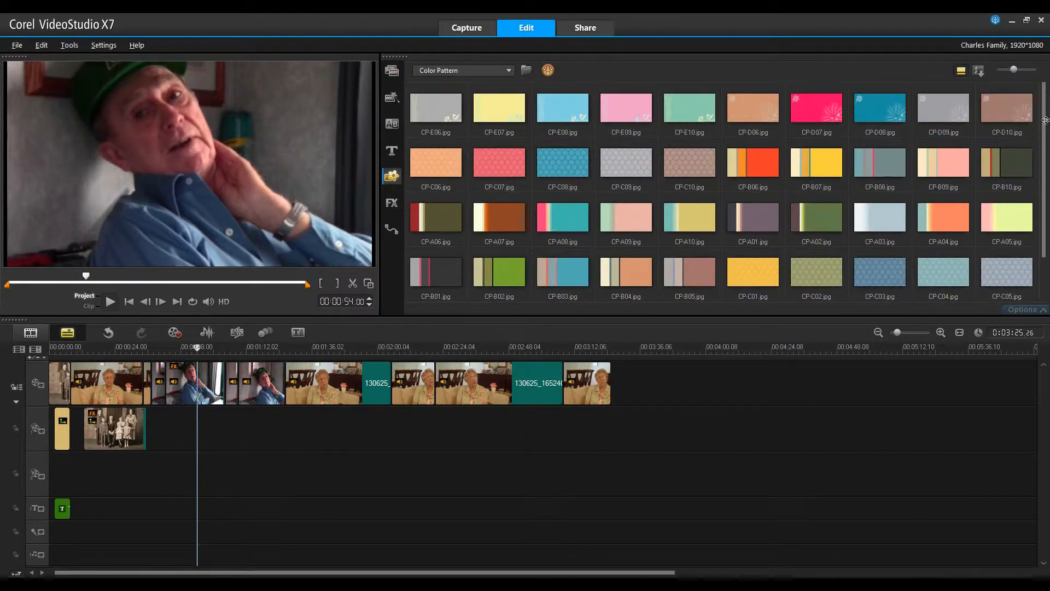
click(509, 70)
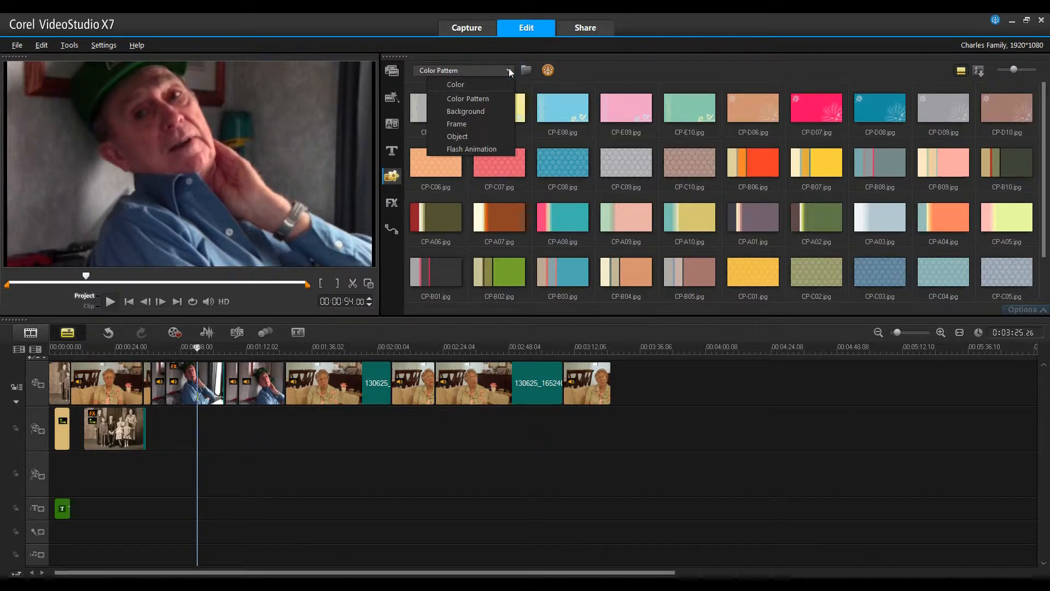
click(491, 83)
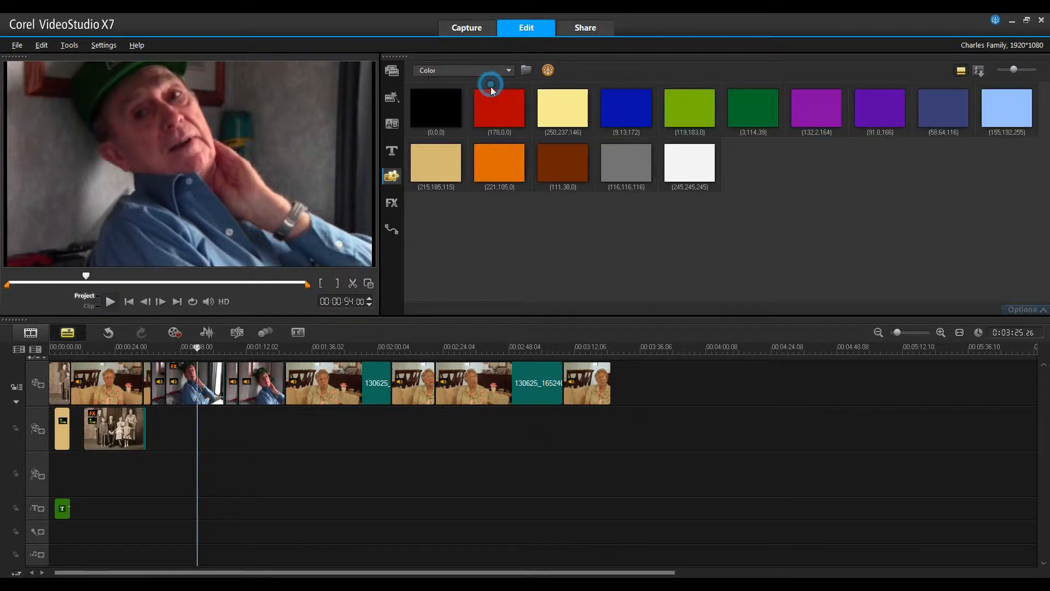
click(684, 163)
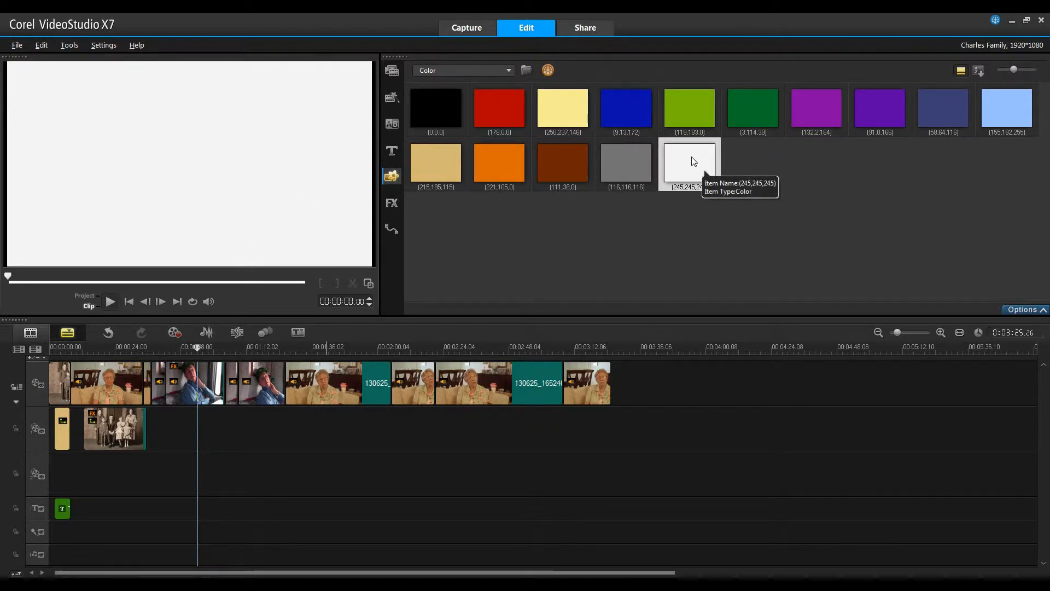
drag(692, 158, 232, 467)
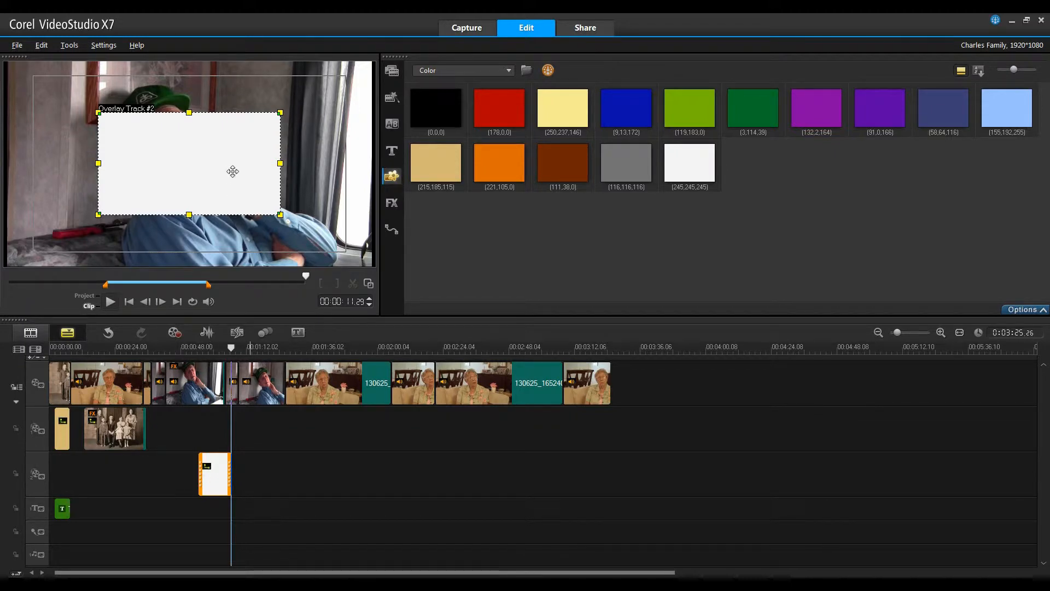
drag(95, 109, 6, 60)
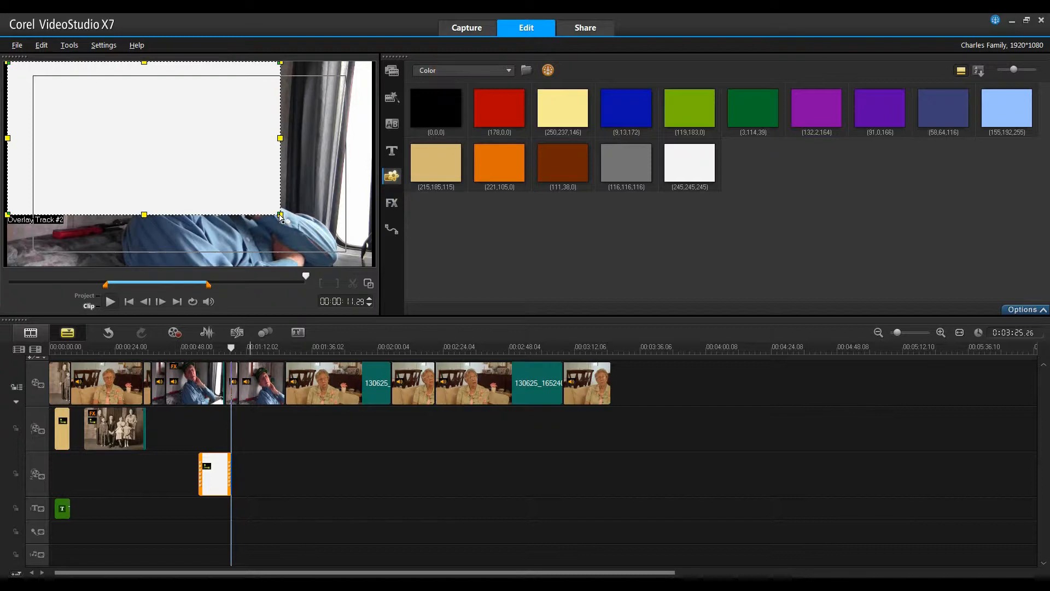
drag(281, 215, 374, 266)
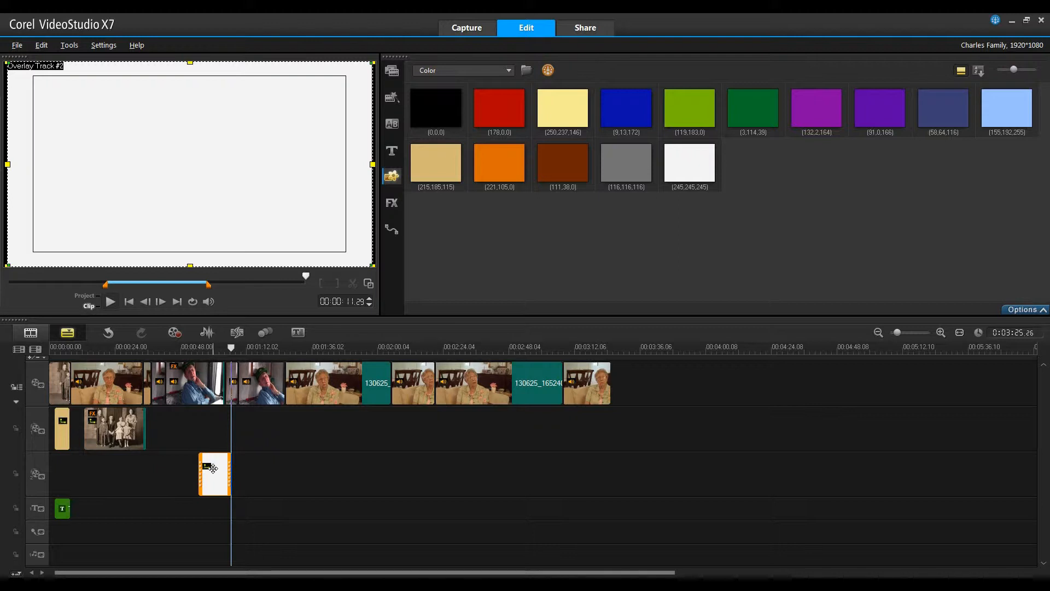
- Add Charles Family Tree.JPG from the media library to the first overlay track at the same position
click(209, 425)
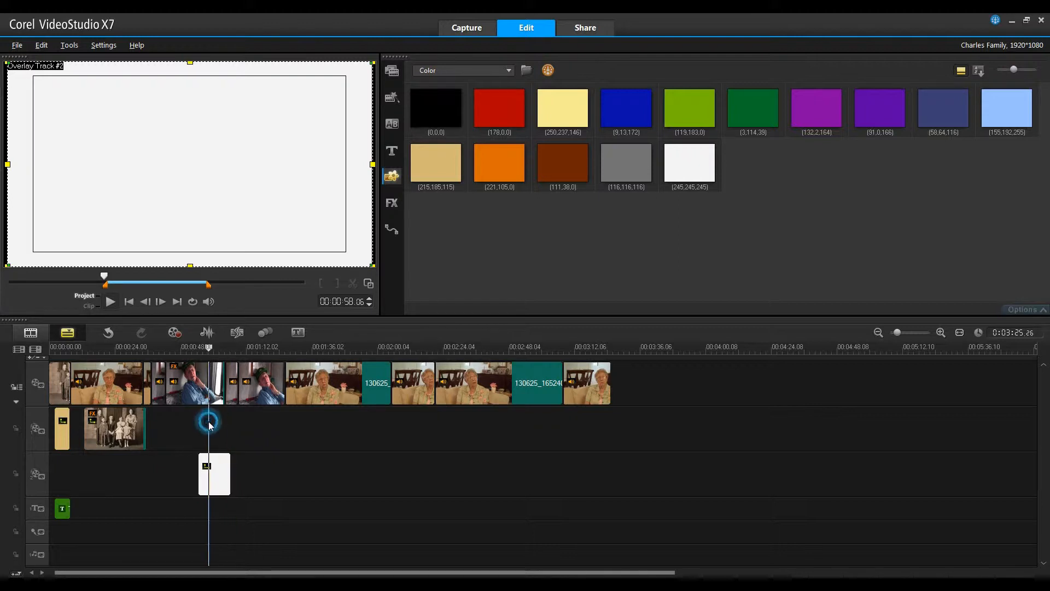
click(208, 367)
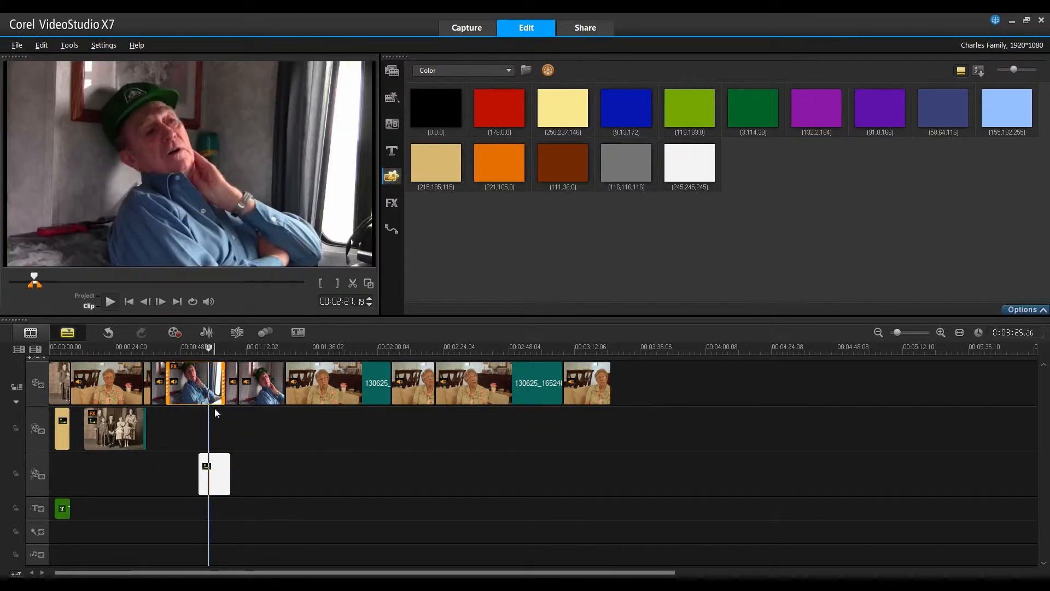
click(392, 71)
drag(1044, 110, 1047, 291)
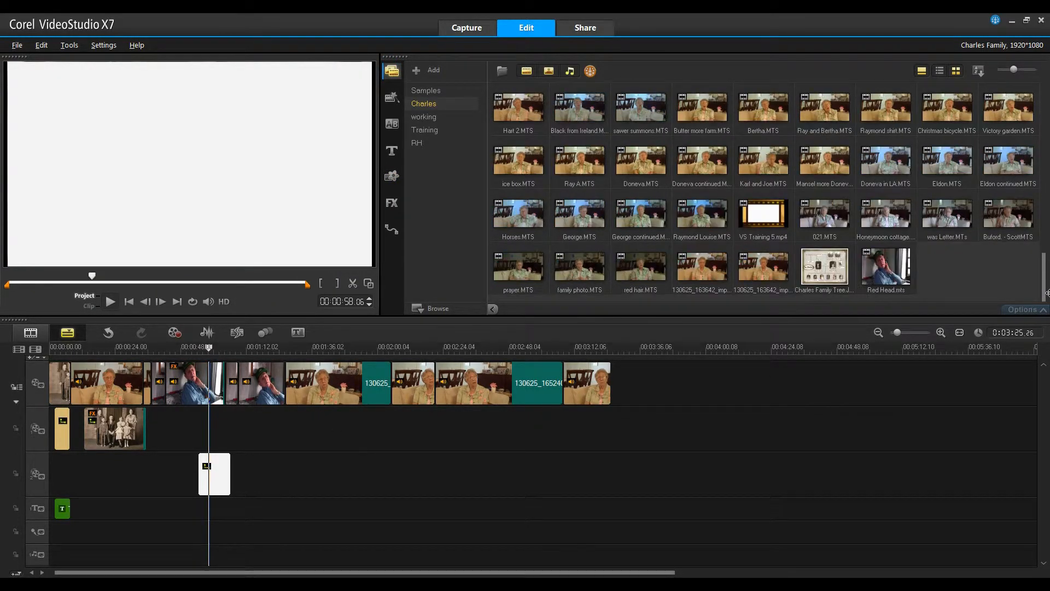
click(831, 266)
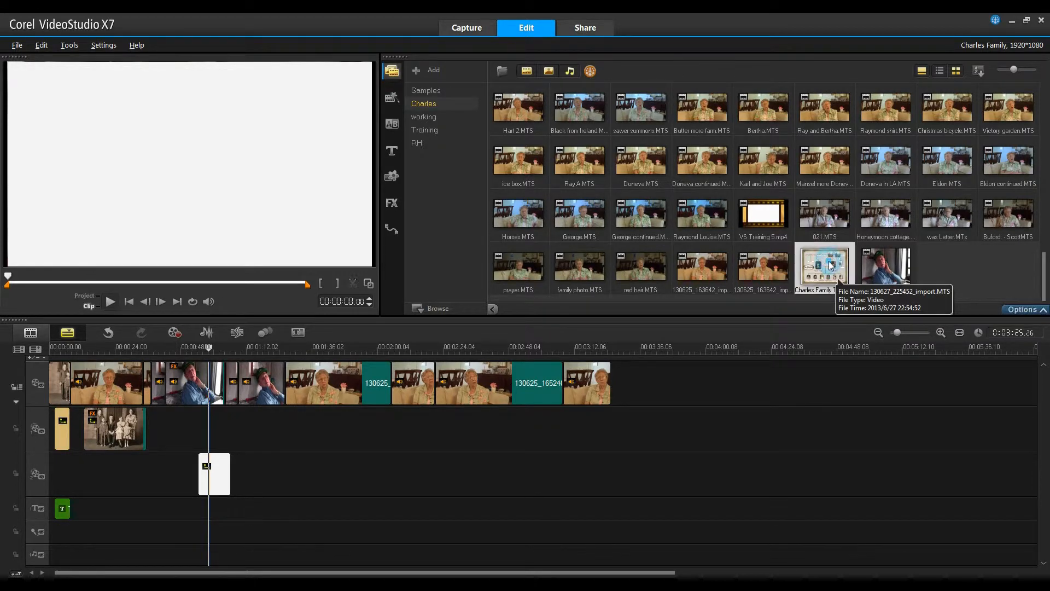
mouse_move(831, 265)
mouse_down()
mouse_move(326, 417)
mouse_move(200, 437)
mouse_move(230, 434)
mouse_up()
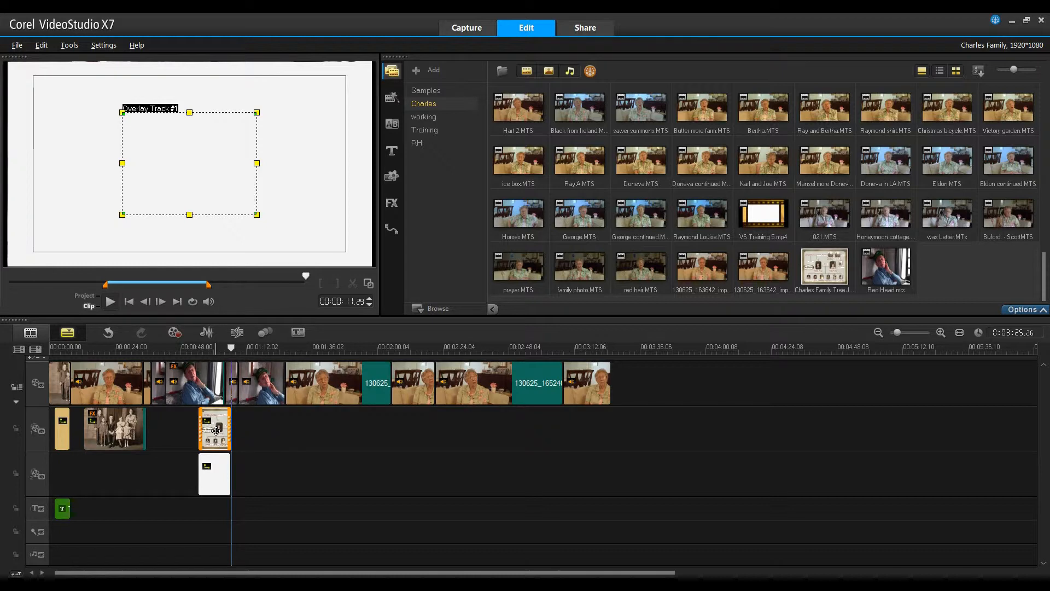
- Swap the overlay clips so the white background is on the first overlay track and the family tree on the second
mouse_move(216, 478)
mouse_down()
mouse_move(235, 429)
mouse_move(209, 469)
mouse_up()
mouse_move(231, 421)
mouse_down()
mouse_move(217, 426)
mouse_move(235, 428)
mouse_move(219, 429)
mouse_up()
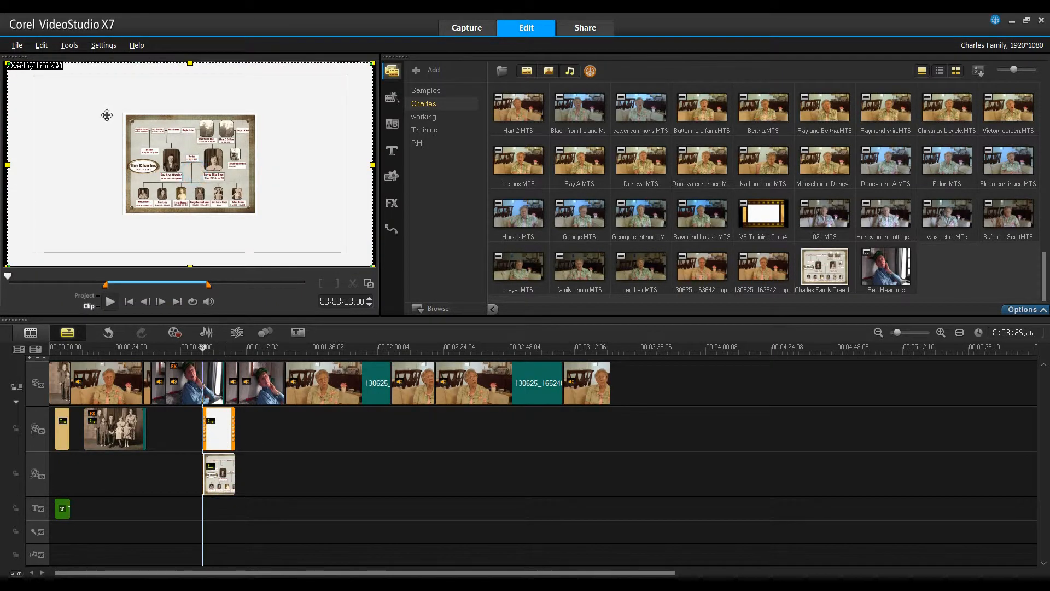
click(215, 469)
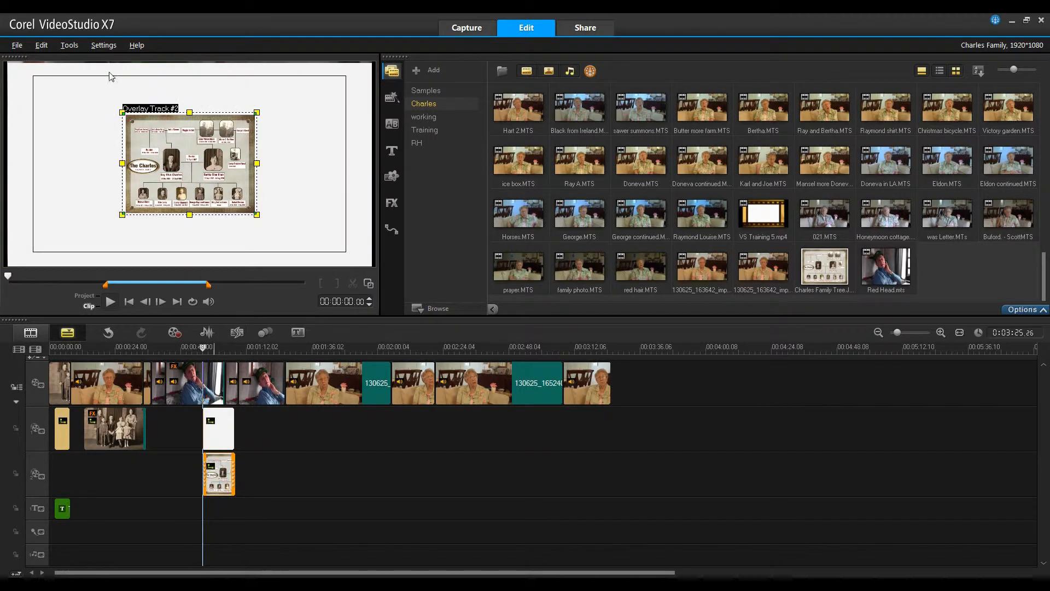
- Enlarge the family tree overlay to nearly fill the frame and play back the project to check it
drag(122, 112, 59, 85)
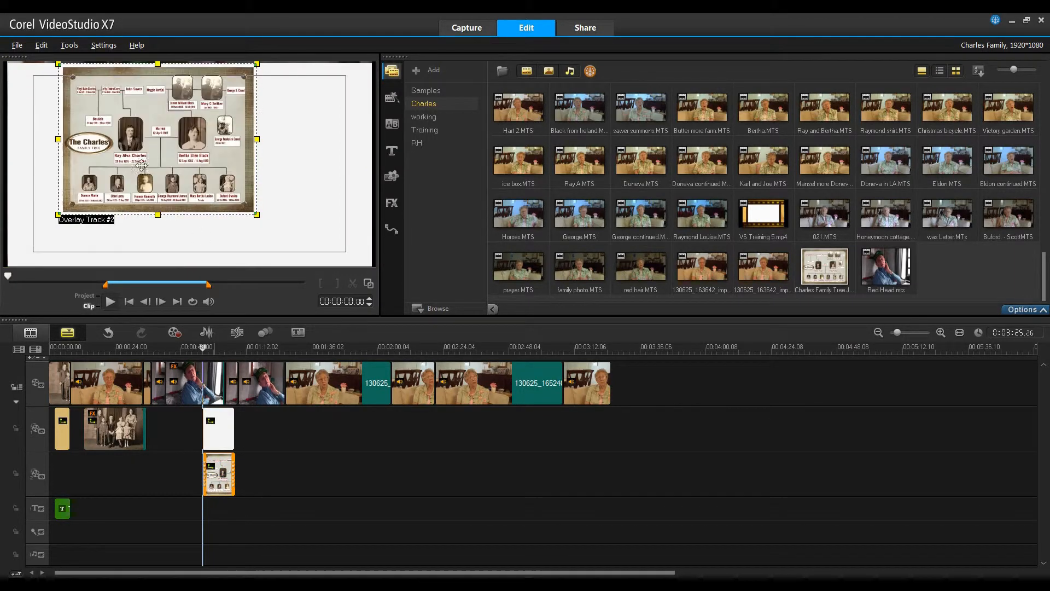
drag(256, 214, 319, 264)
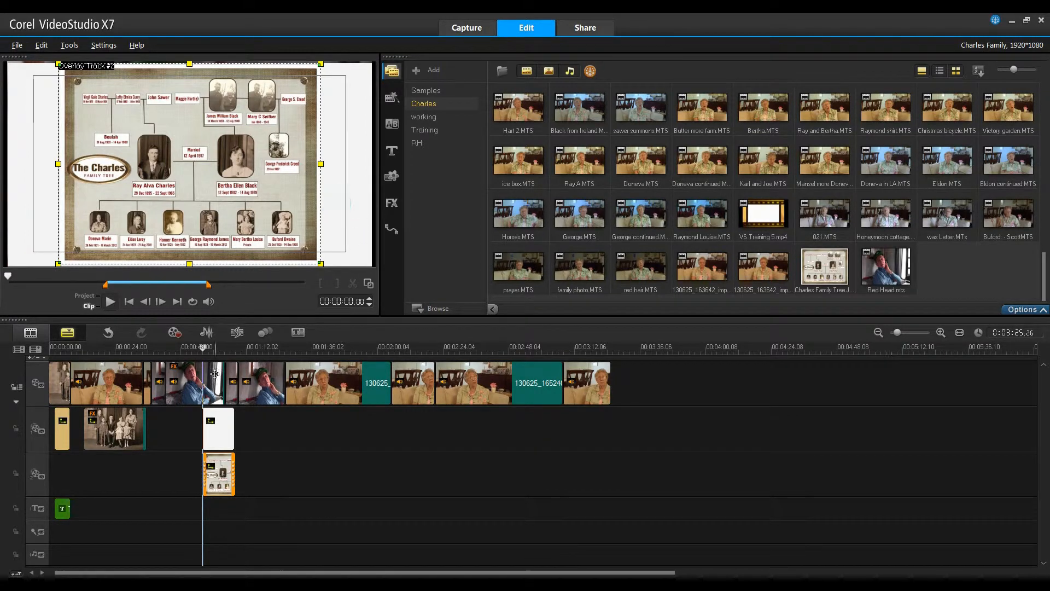
click(206, 348)
drag(163, 348, 189, 349)
click(111, 302)
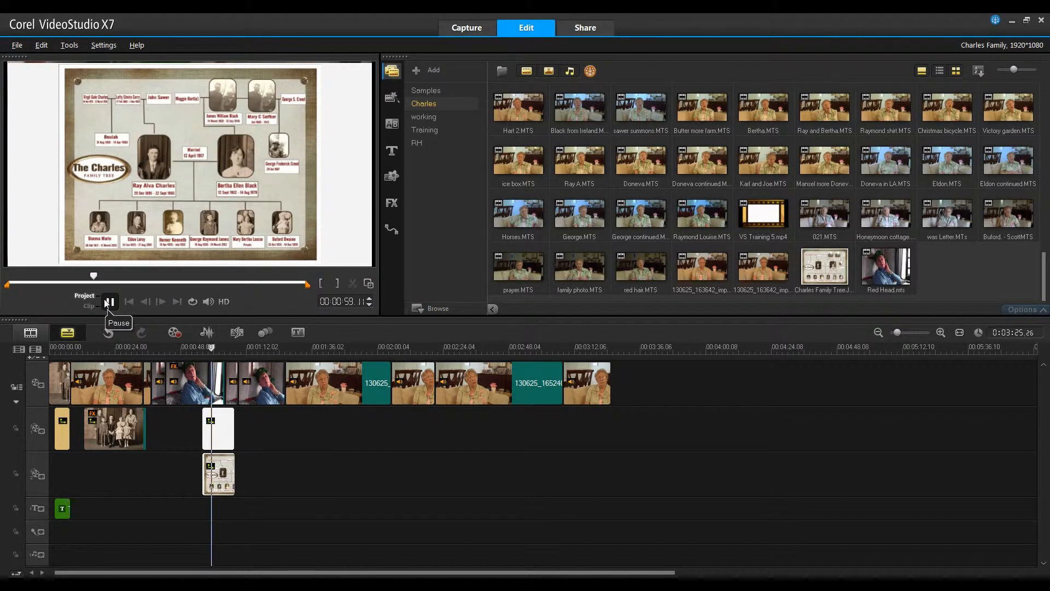
click(110, 304)
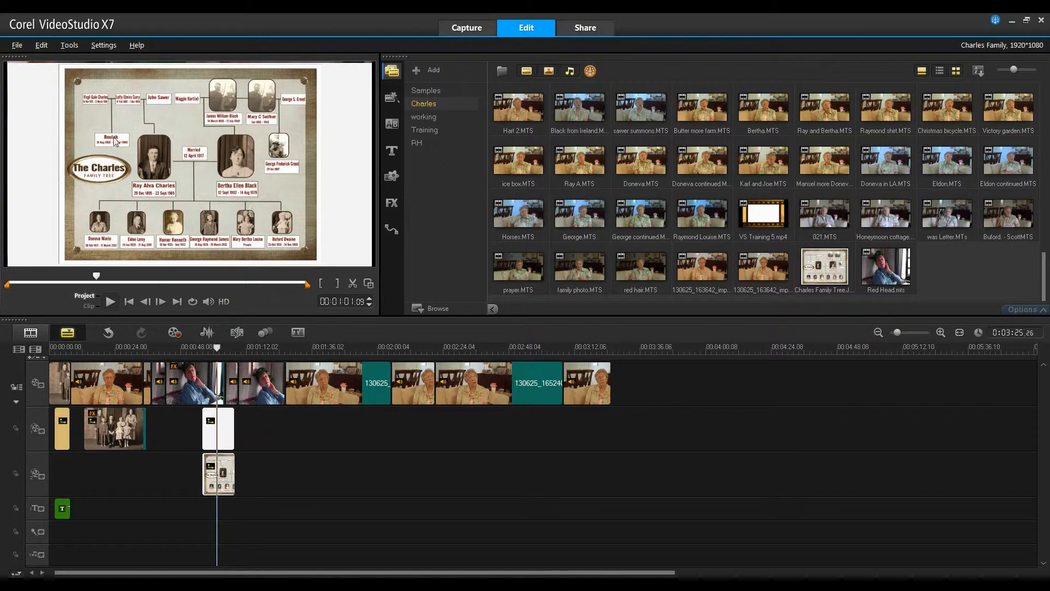
- Open the Painting Creator and reduce the brush height and width to a small size
click(67, 46)
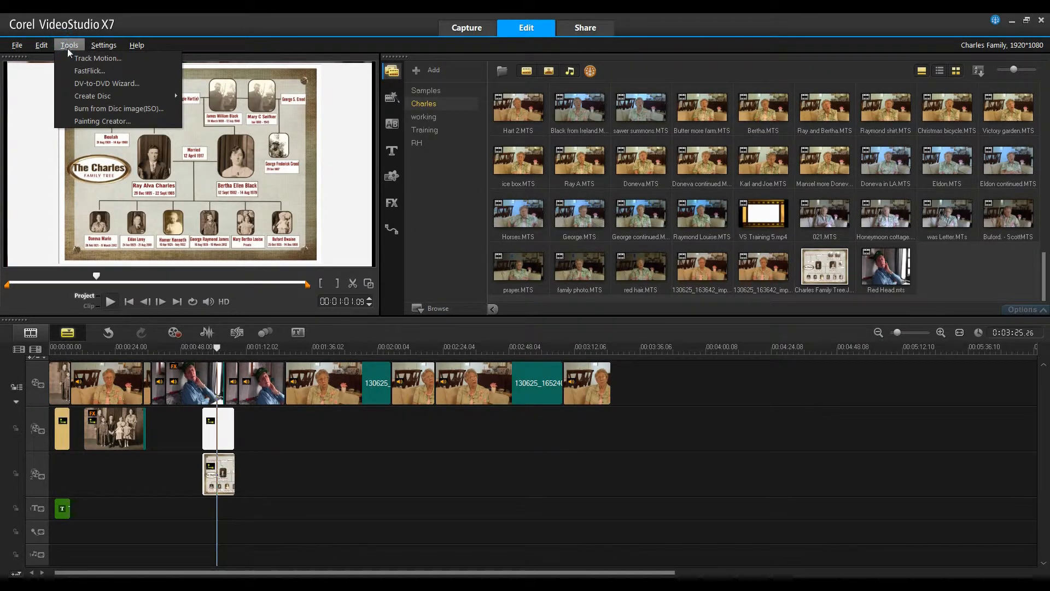
click(79, 121)
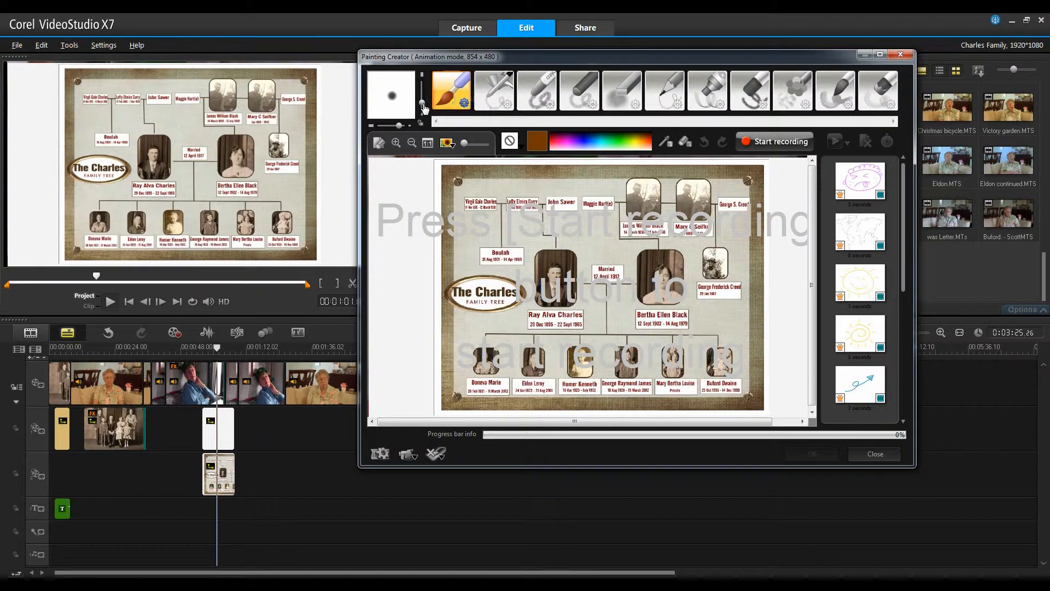
mouse_move(424, 105)
drag(425, 108, 426, 109)
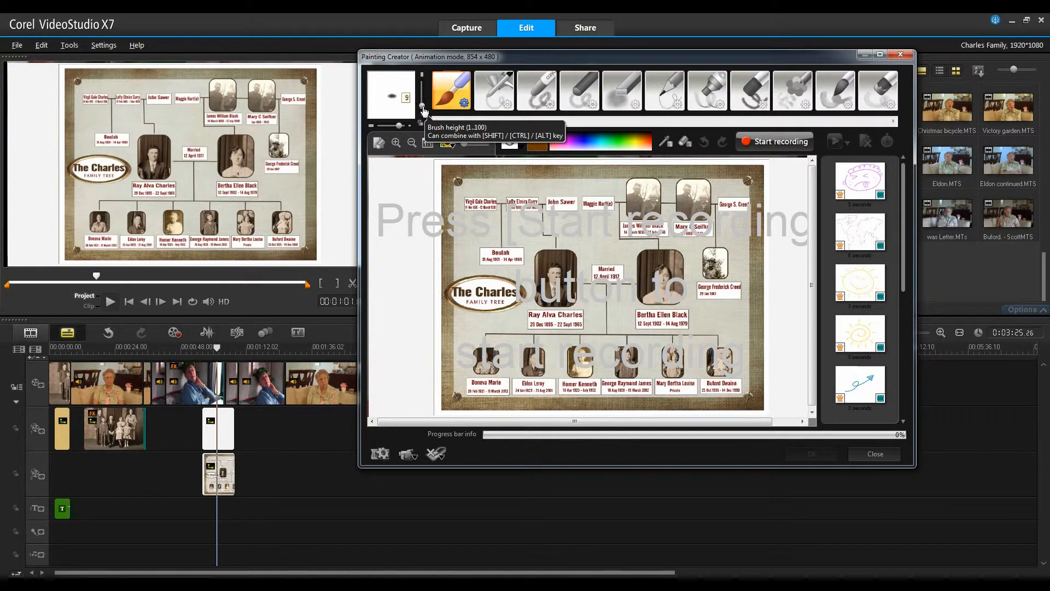
mouse_move(402, 125)
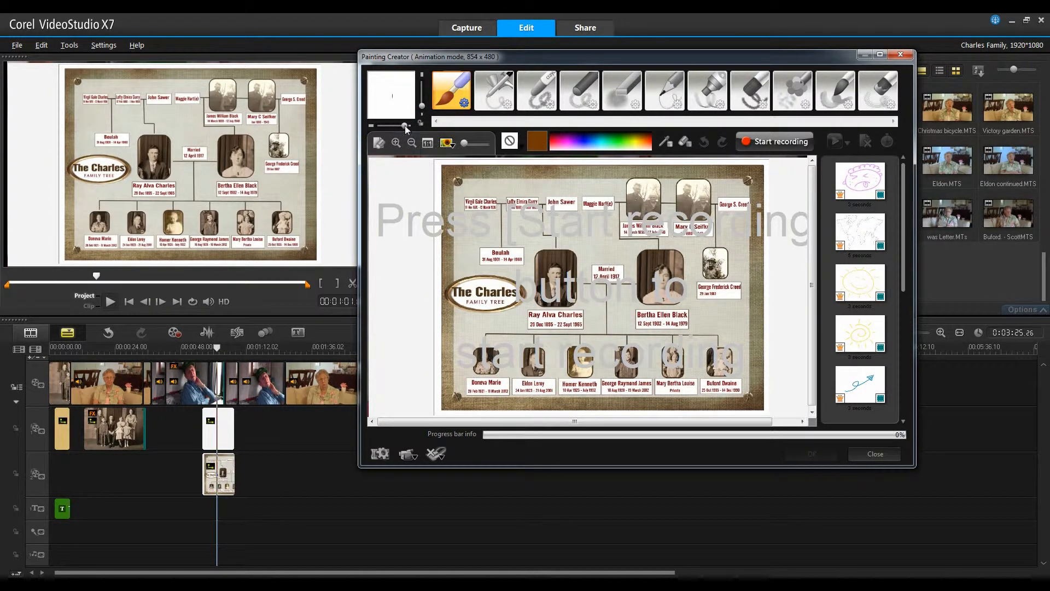
drag(406, 126, 404, 126)
- Set the brush's soft edge to 20 in the brush settings
click(464, 102)
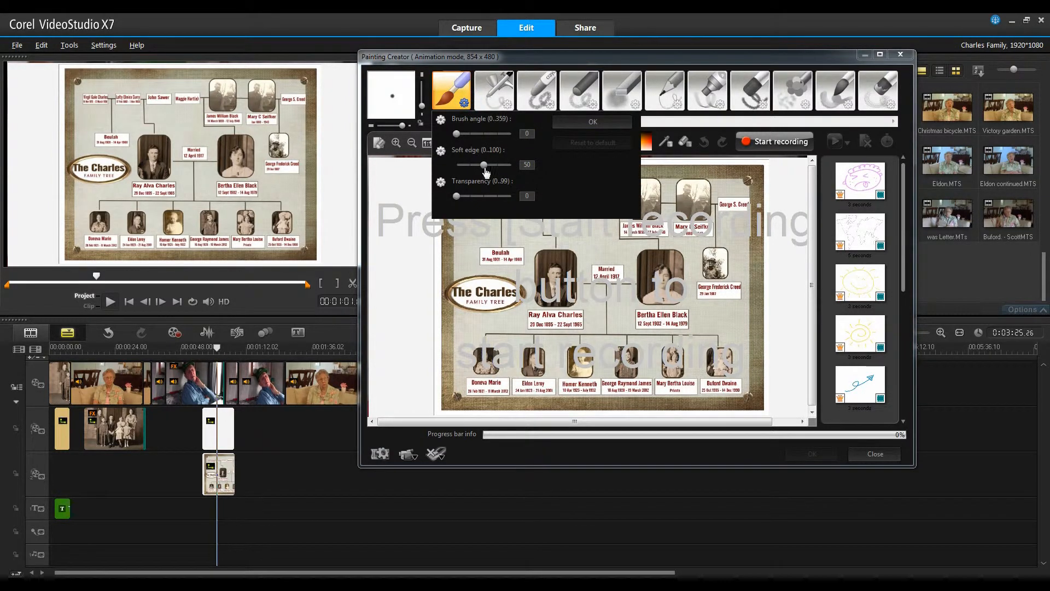
drag(483, 165, 470, 170)
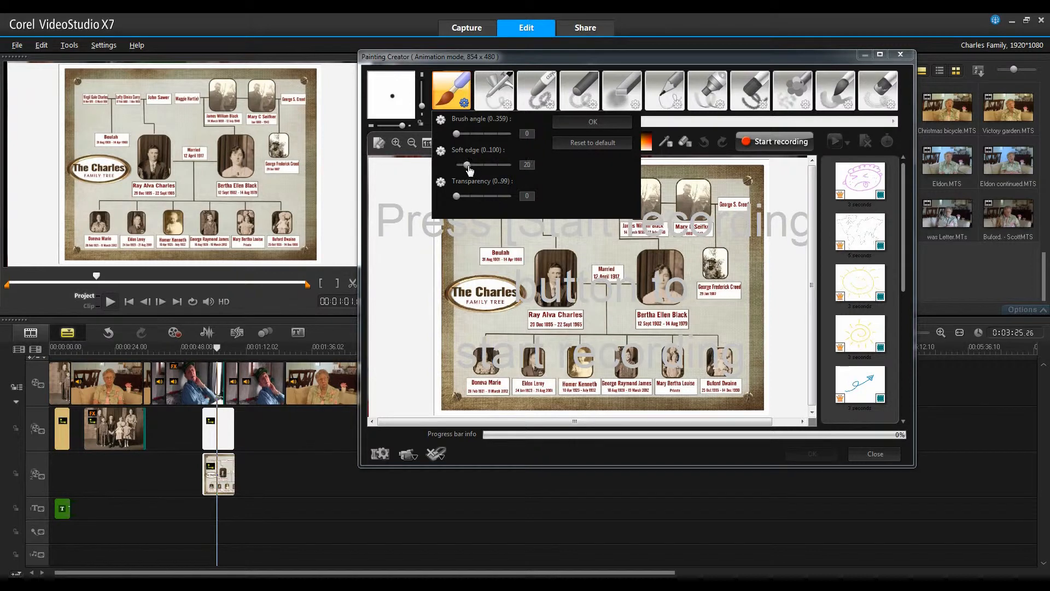
click(595, 123)
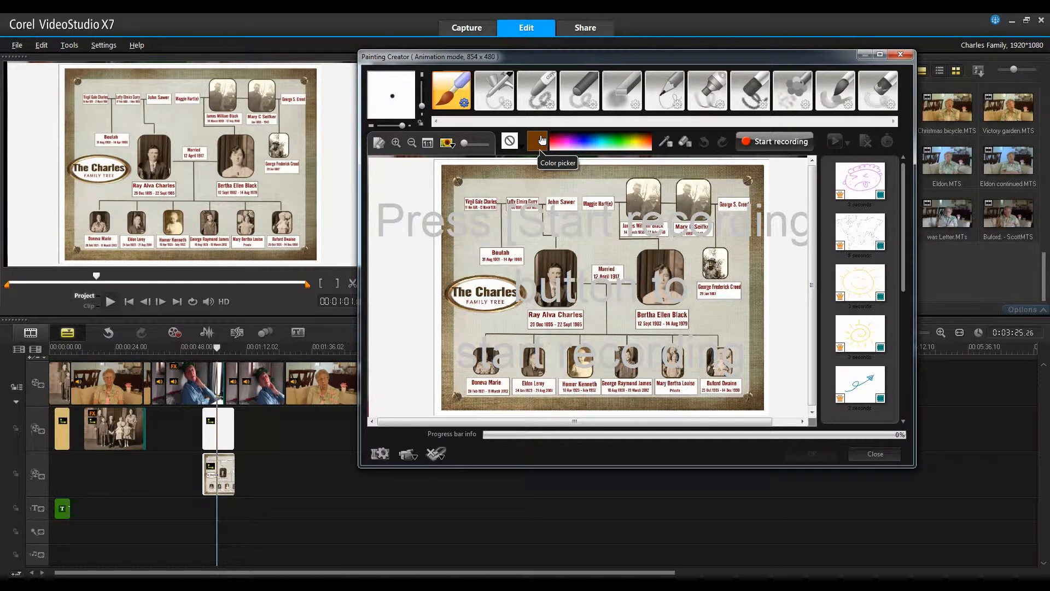
click(745, 143)
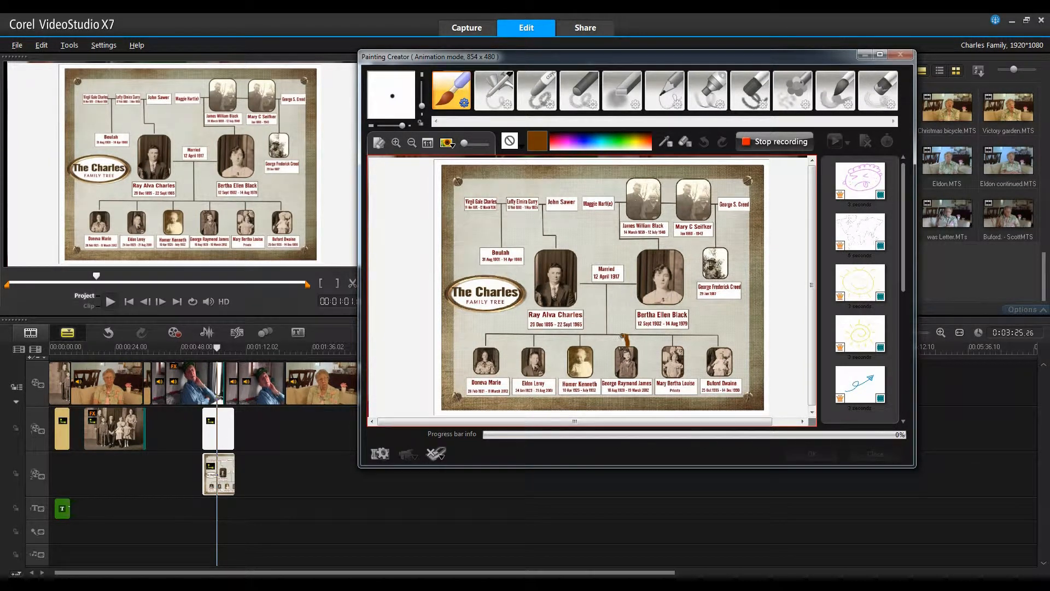
mouse_move(615, 334)
mouse_down()
mouse_move(609, 293)
mouse_move(634, 283)
mouse_up()
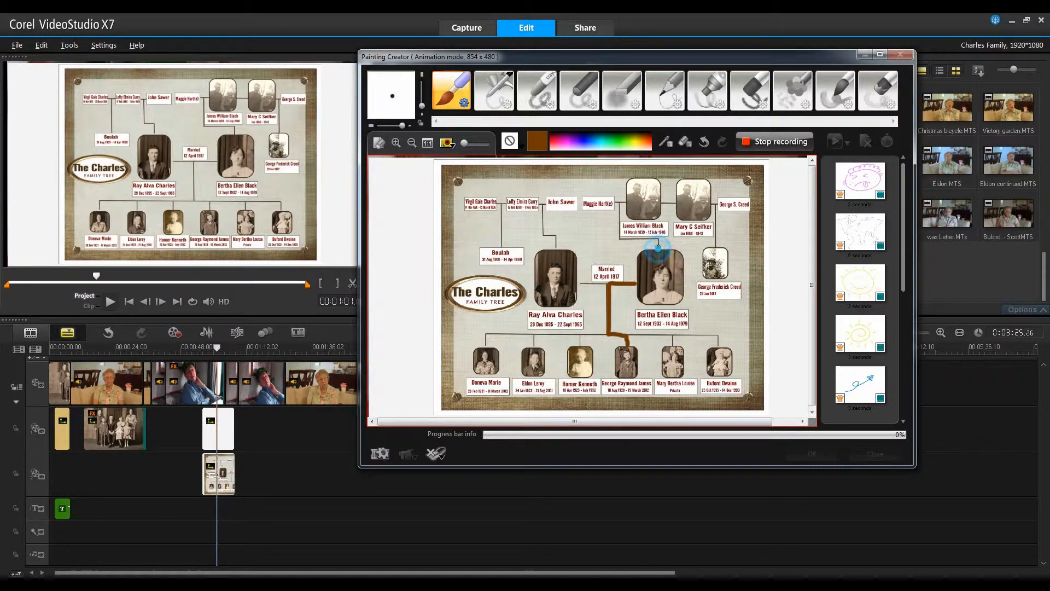
mouse_move(659, 252)
mouse_down()
mouse_move(657, 238)
mouse_move(621, 237)
mouse_move(622, 208)
mouse_up()
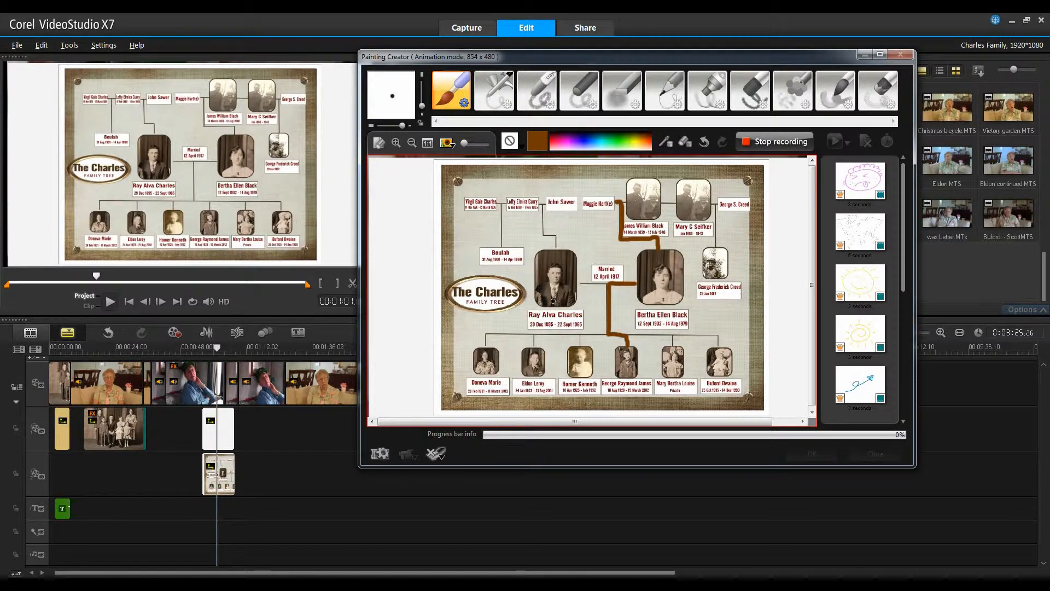
click(760, 143)
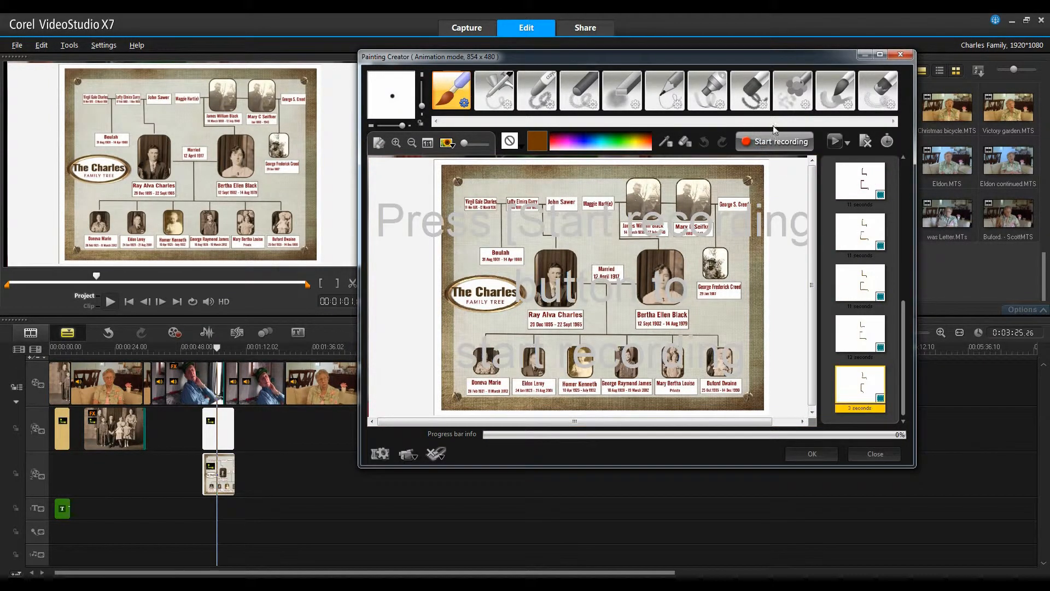
- Change the duration of the recorded animation and close the Painting Creator, keeping the animation
right_click(859, 392)
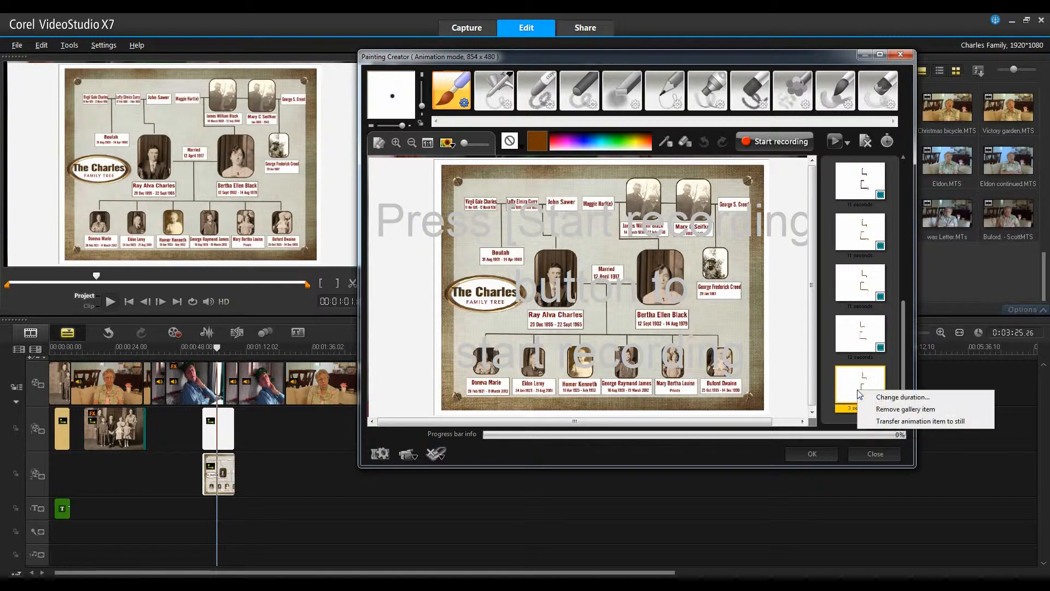
click(902, 397)
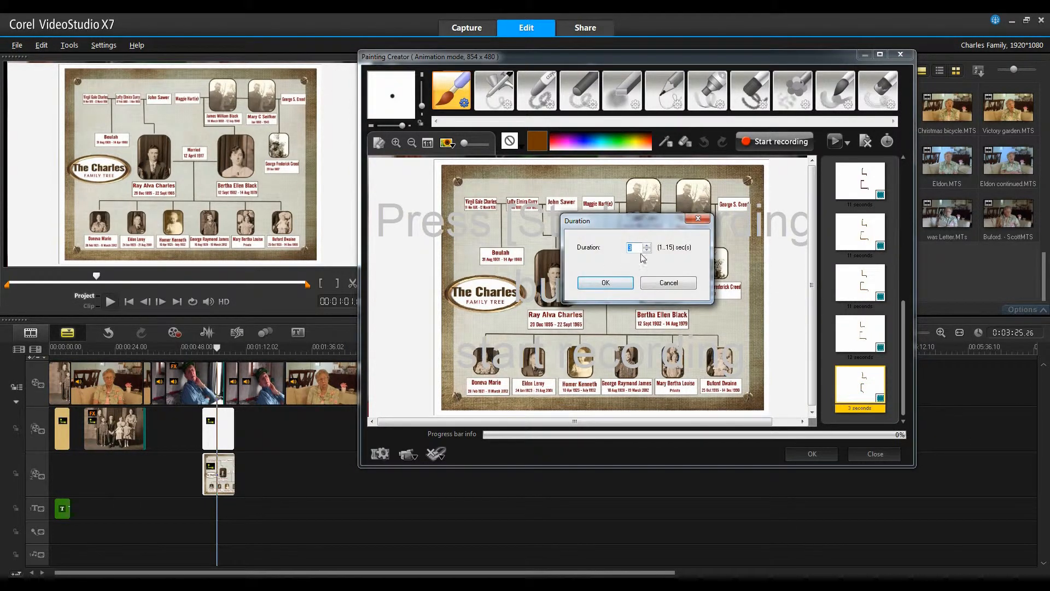
click(646, 246)
click(646, 245)
click(645, 245)
click(646, 246)
click(645, 246)
click(644, 245)
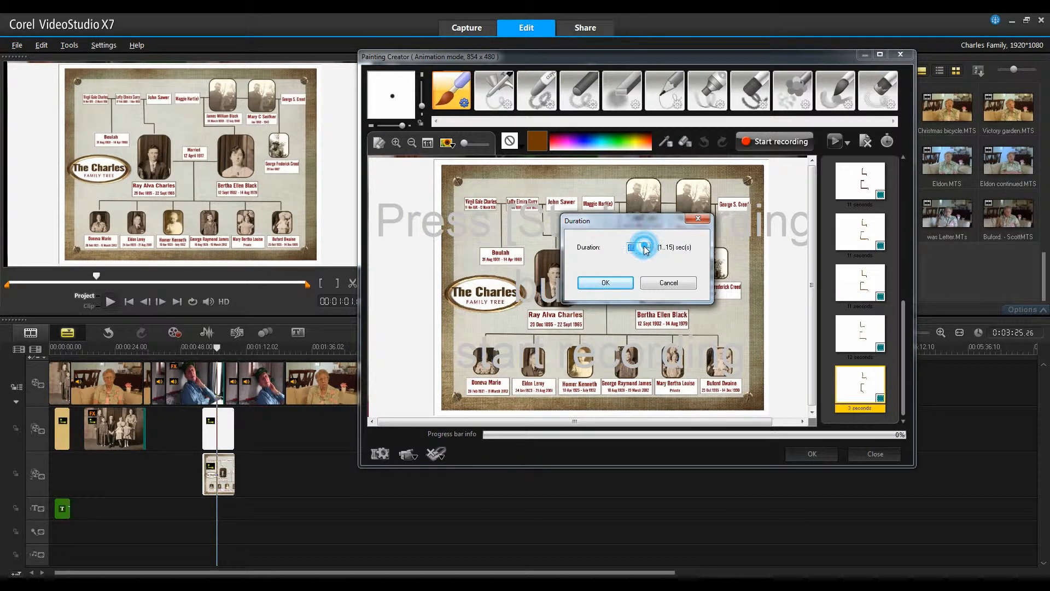
click(644, 245)
click(645, 245)
click(646, 245)
click(605, 282)
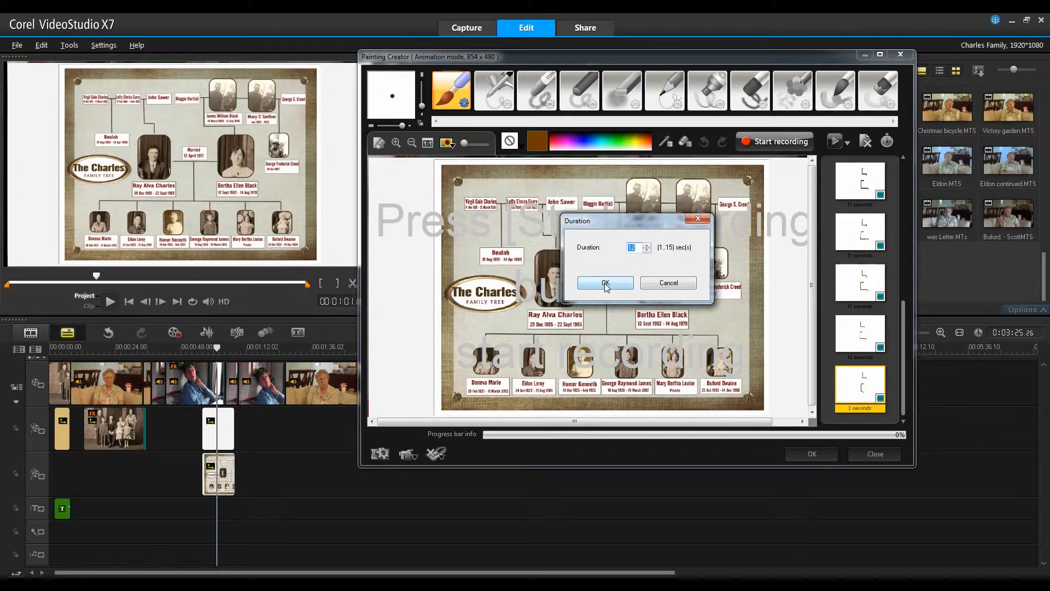
click(811, 455)
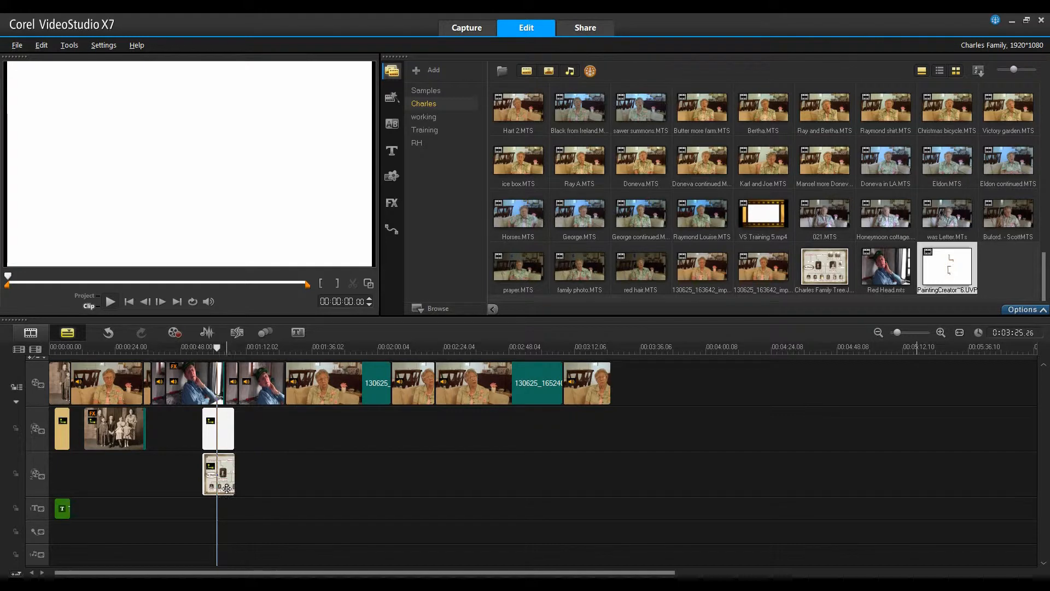
- Set the number of overlay tracks to 3 in the Track Manager
click(38, 349)
click(597, 276)
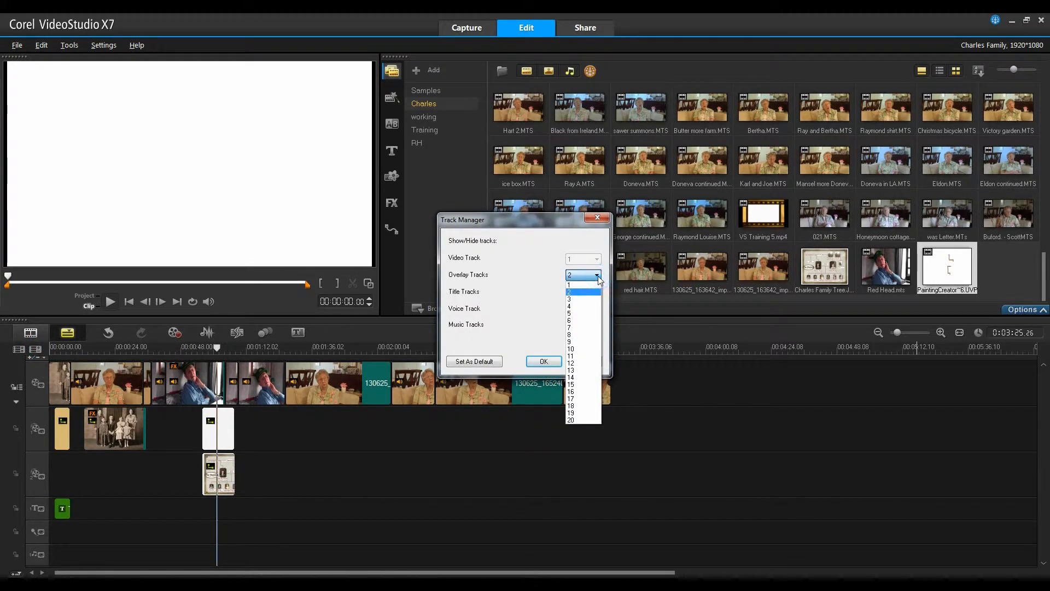
click(579, 300)
click(543, 361)
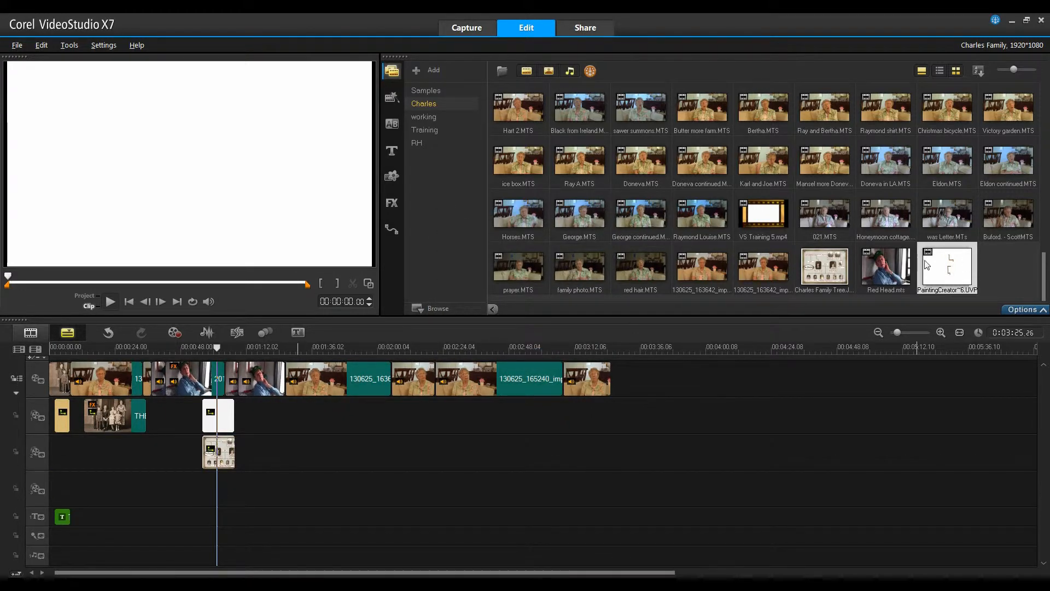
- Add the Painting Creator animation to the third overlay track at the same position and play the project
mouse_move(946, 268)
mouse_down()
mouse_move(529, 444)
mouse_move(269, 504)
mouse_move(208, 496)
mouse_up()
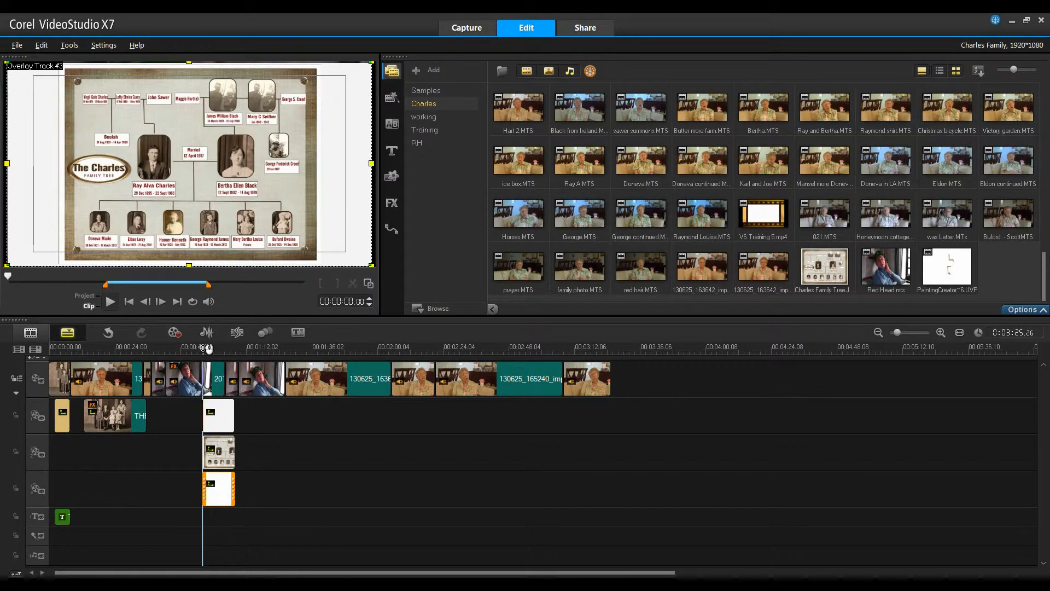
drag(205, 348, 190, 348)
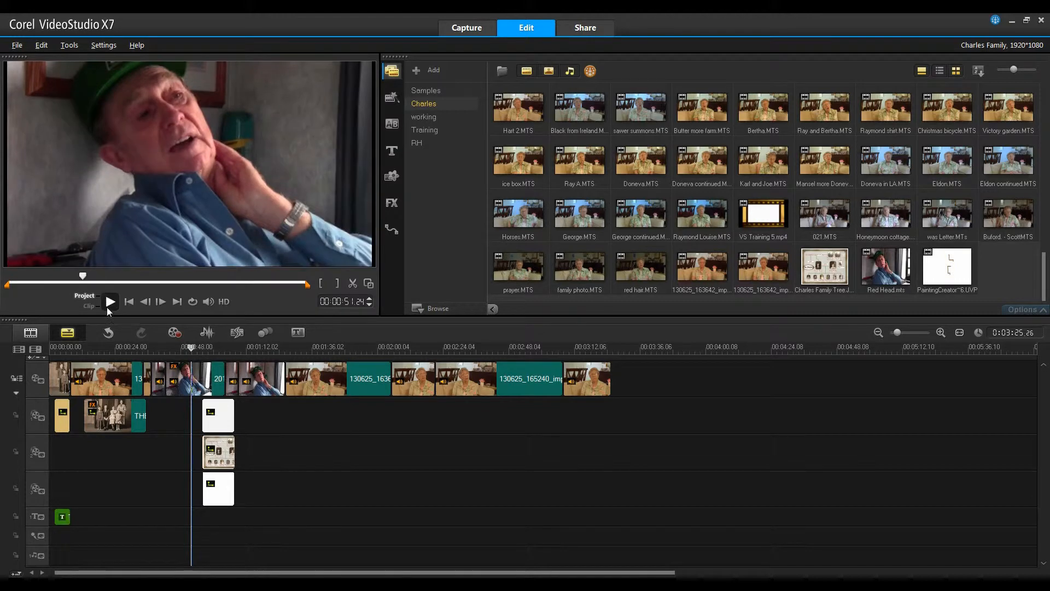
click(111, 302)
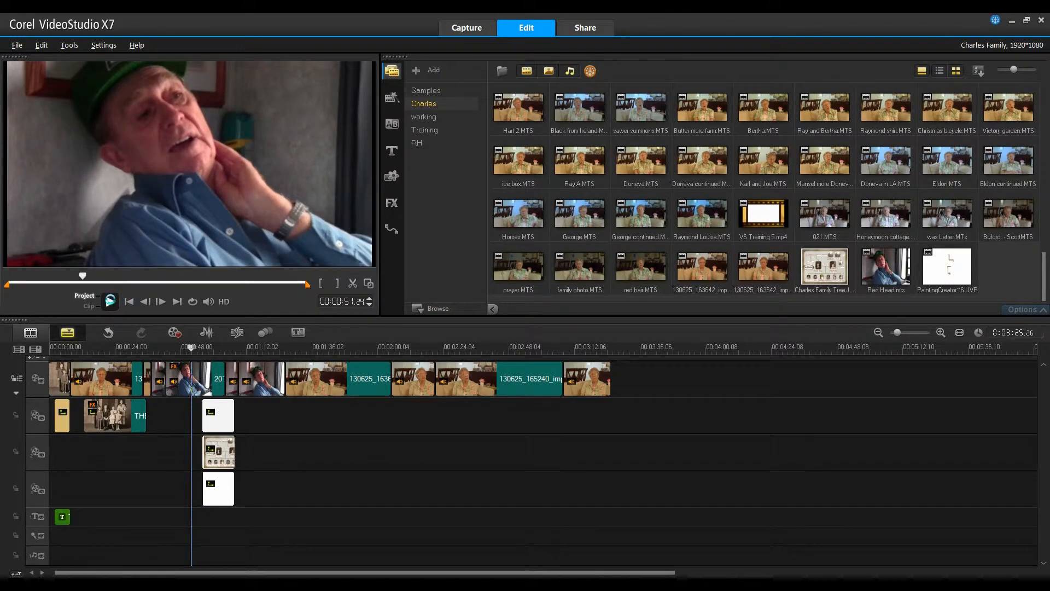